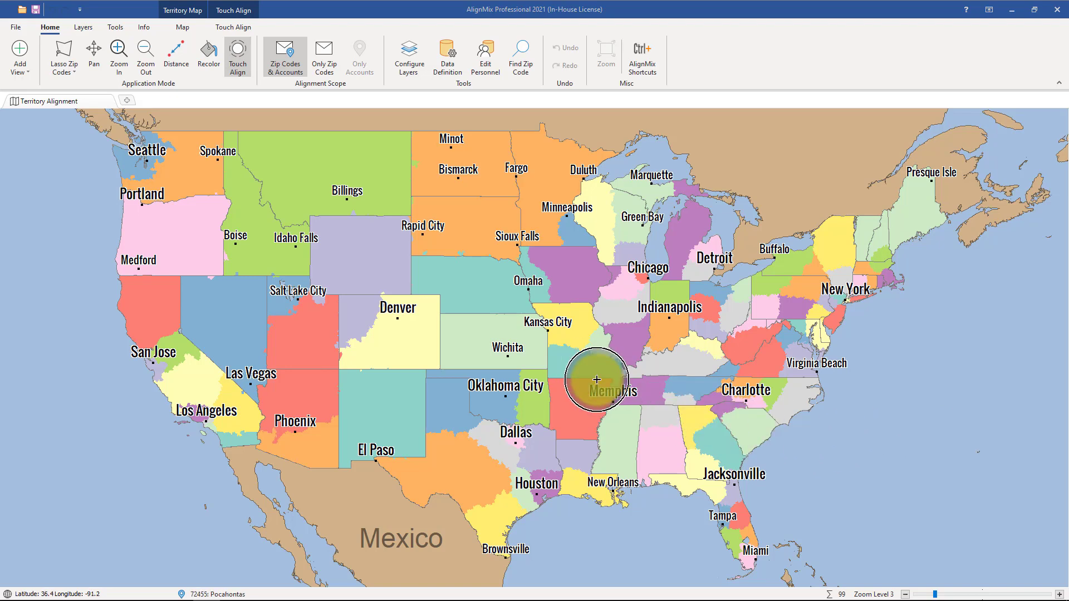
# Check the Sales Rep and District options in the properties of territory 308 around Springfield, and close them without changes.
pyautogui.scroll(2, 568, 365)
pyautogui.scroll(1, 570, 368)
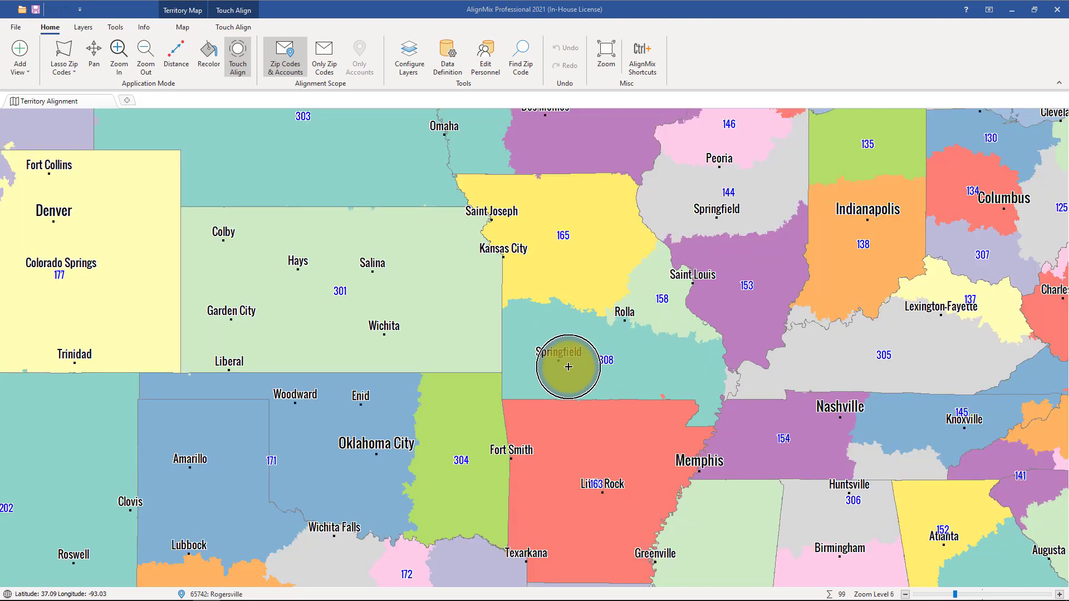
pyautogui.rightClick(567, 367)
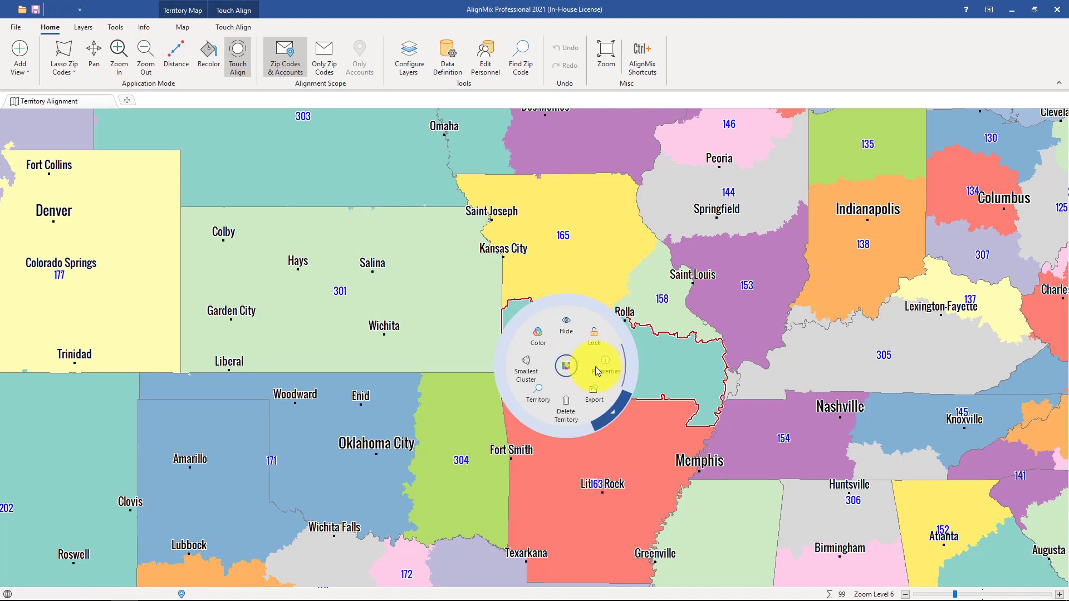
pyautogui.click(609, 367)
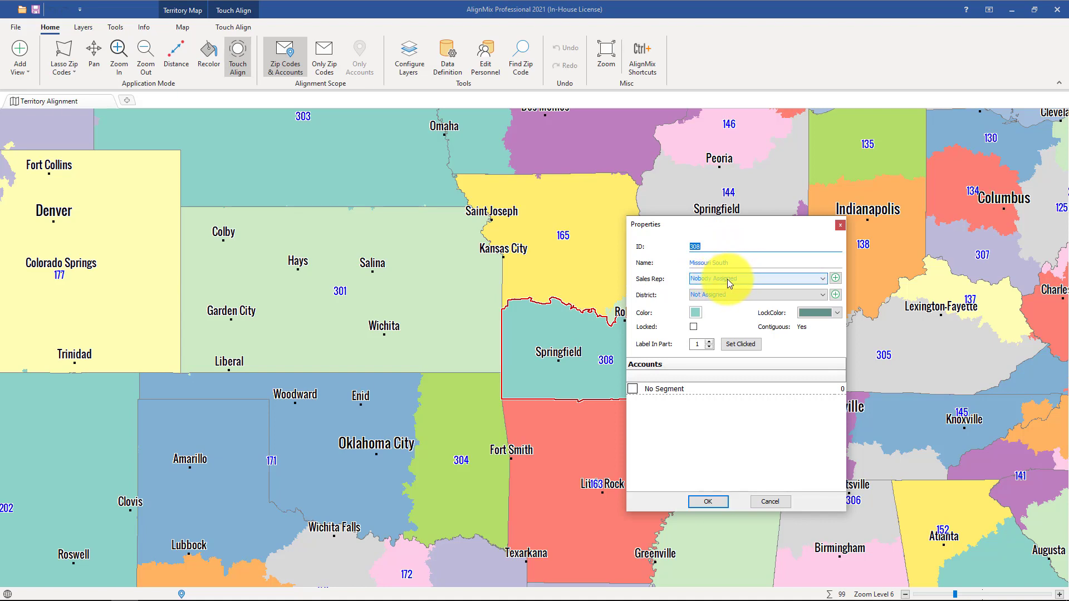
pyautogui.click(727, 279)
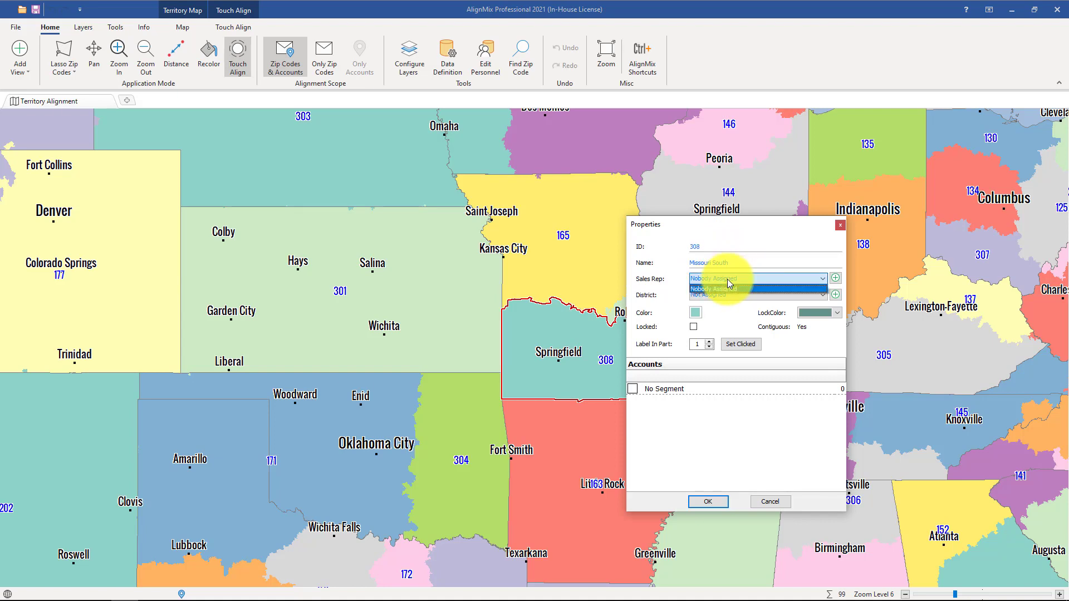
pyautogui.click(727, 279)
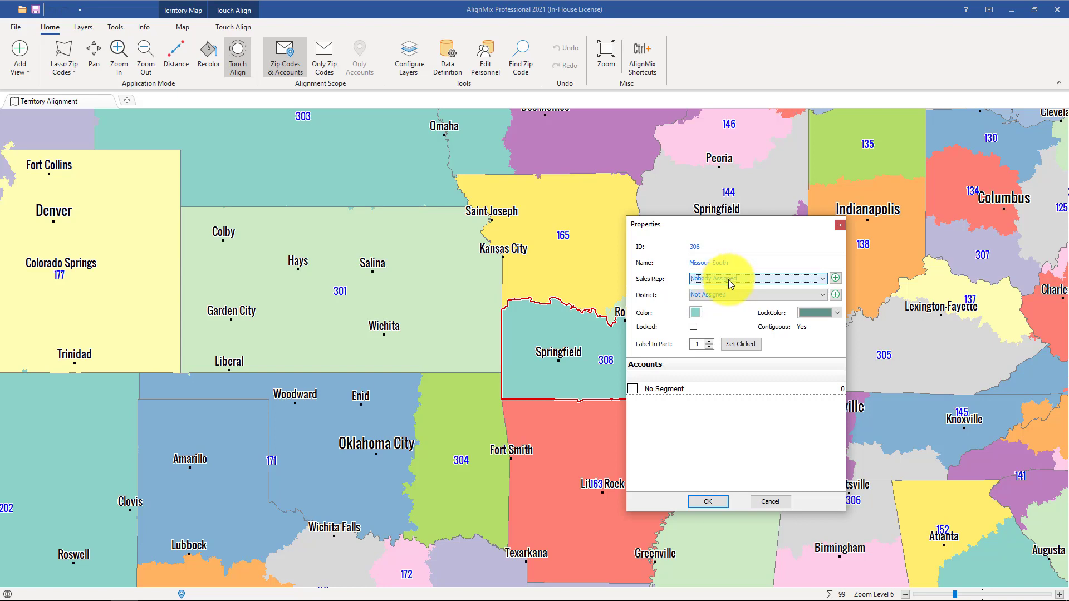
pyautogui.click(722, 292)
pyautogui.click(722, 291)
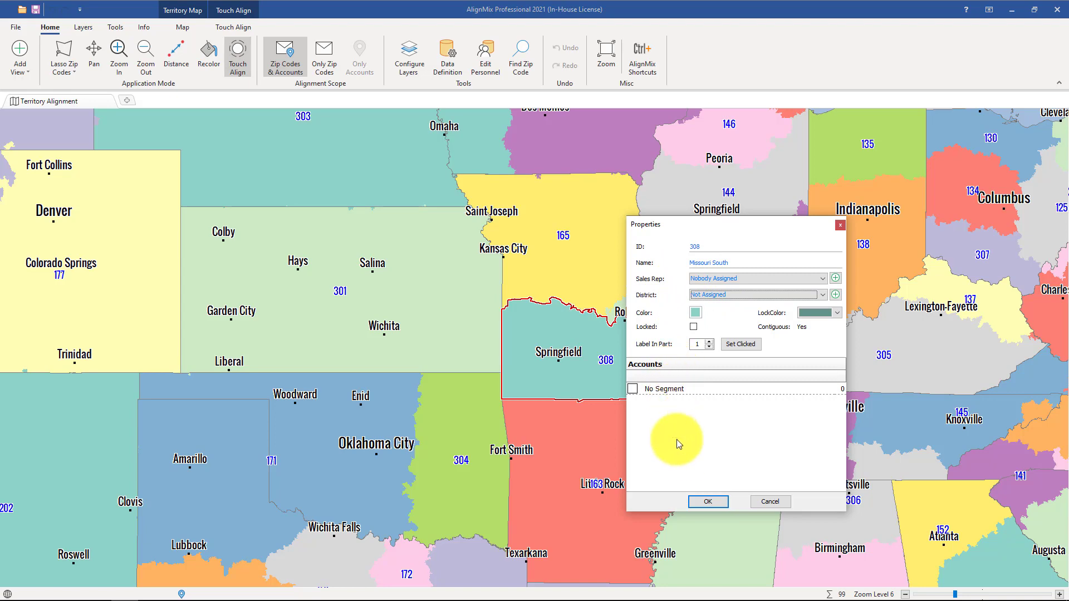
pyautogui.click(773, 503)
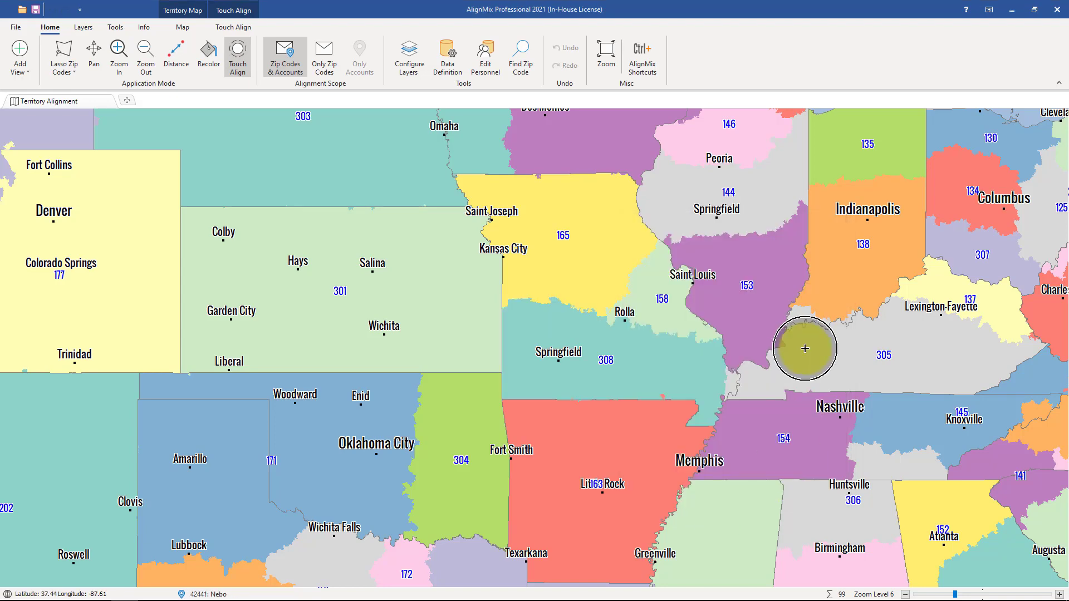
# Switch to the Excel workbook and examine the Name, Zip Code and Assignment columns of the Sales Reps sheet.
pyautogui.click(1011, 18)
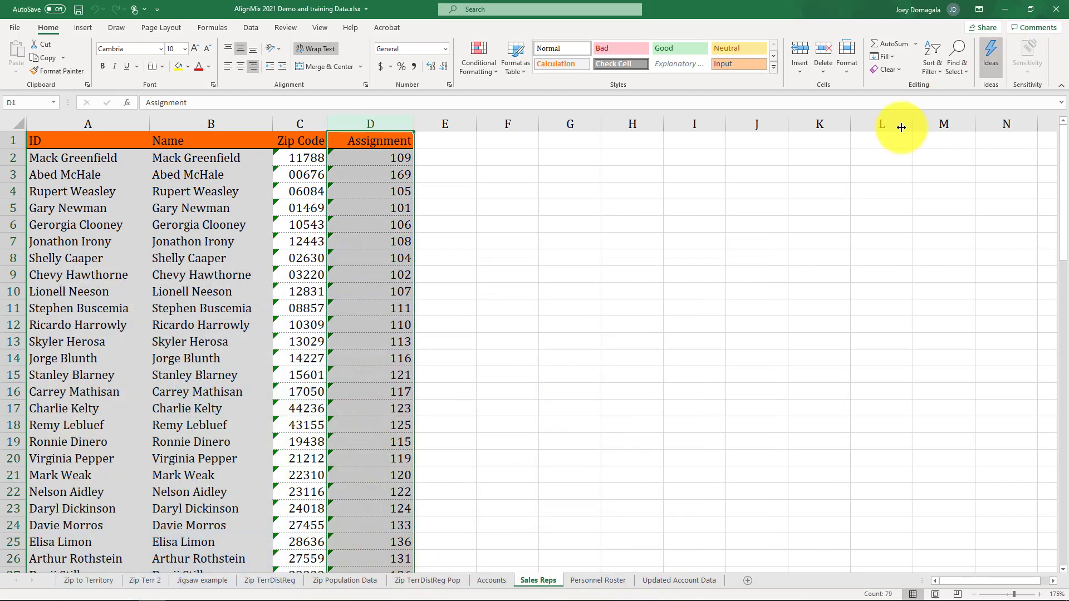
pyautogui.click(650, 358)
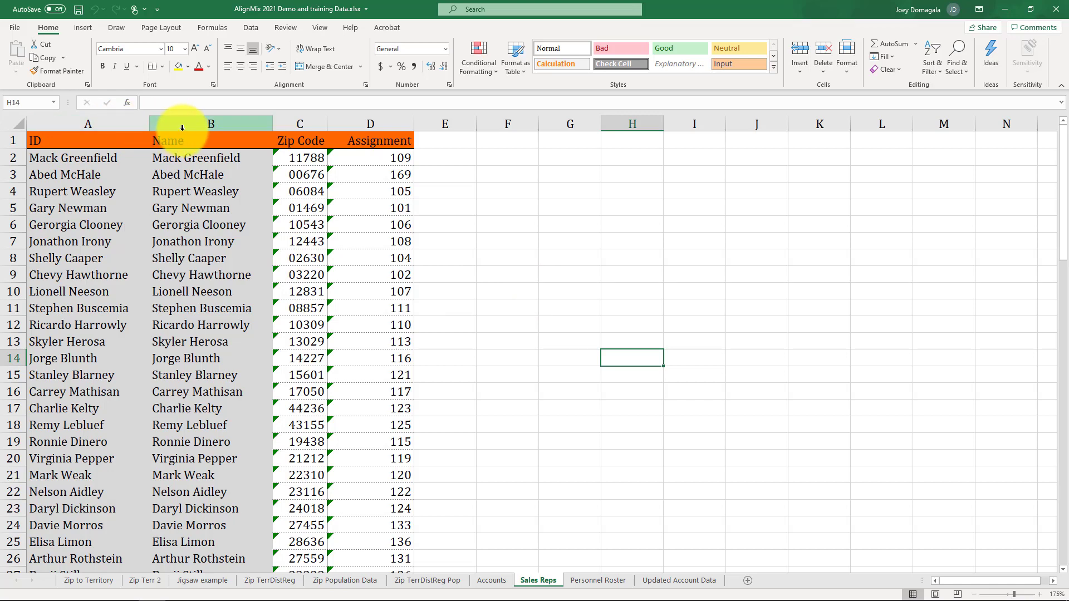
pyautogui.click(361, 124)
pyautogui.click(472, 222)
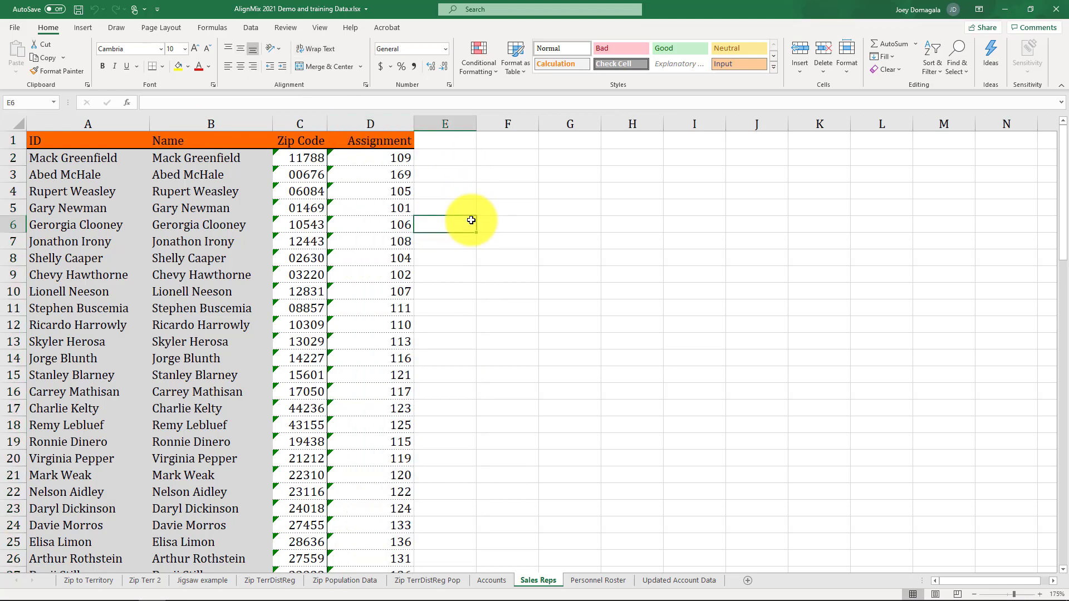
pyautogui.click(333, 124)
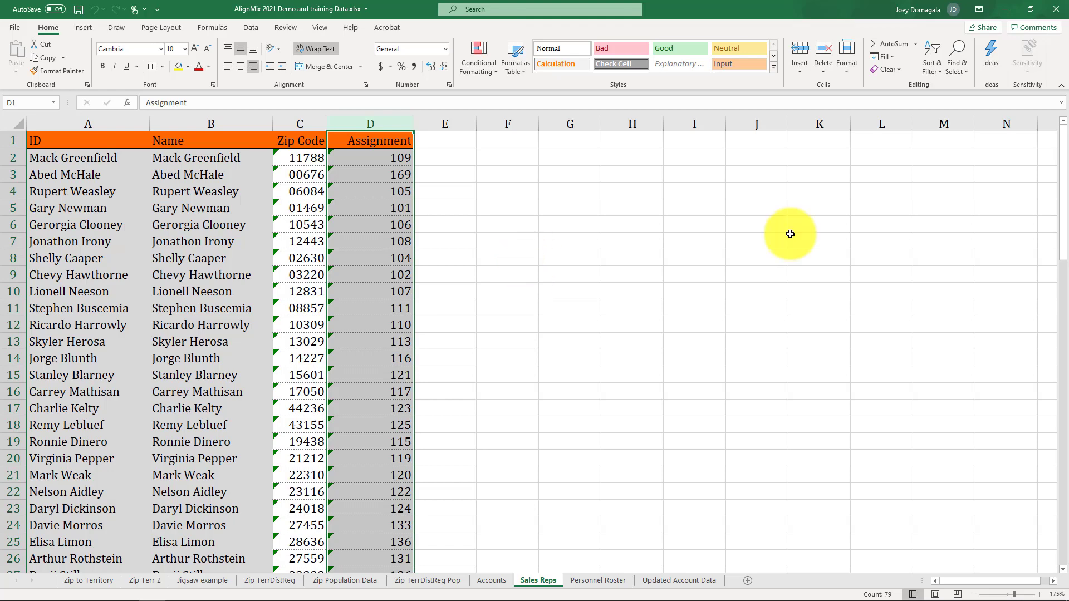
# Switch back to AlignMix and start a data import from the file AlignMix 2021 Demo and training Data.xlsx.
pyautogui.hotkey('alt', 'Tab')
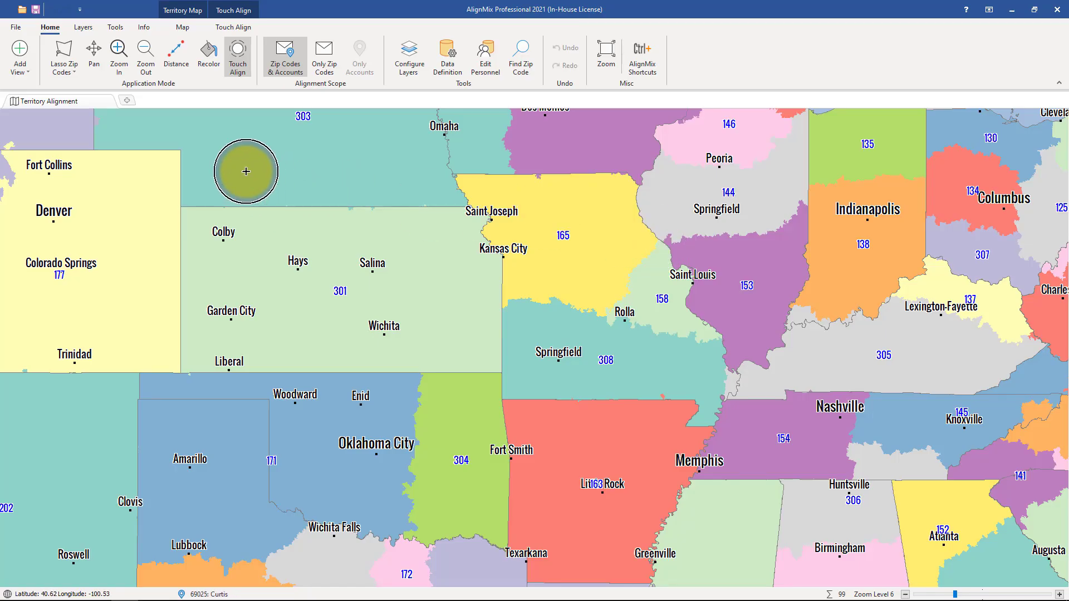
pyautogui.click(17, 28)
pyautogui.click(65, 161)
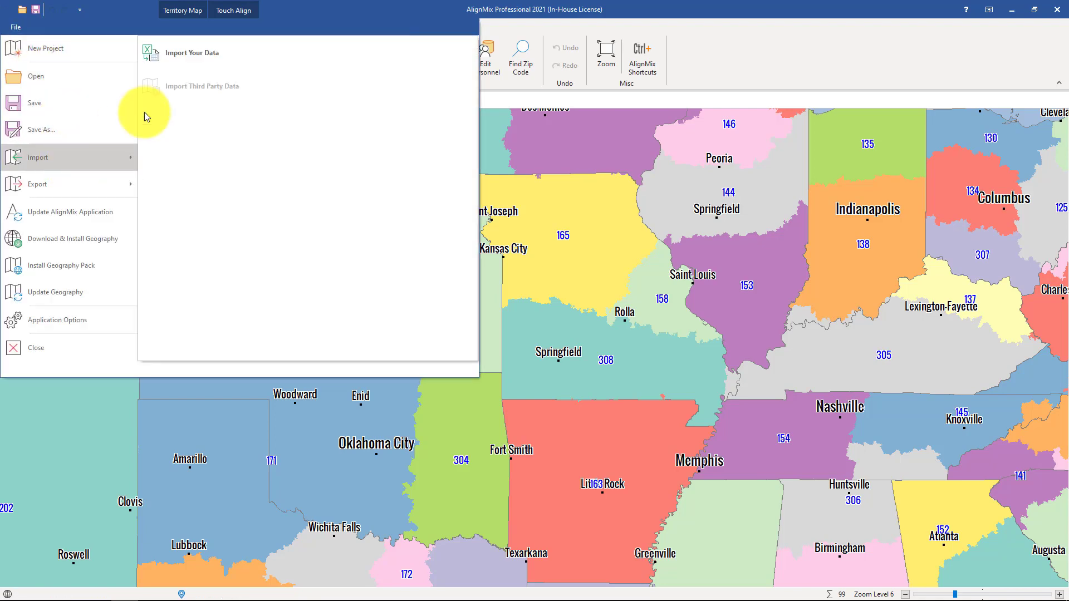
pyautogui.click(174, 52)
pyautogui.click(538, 309)
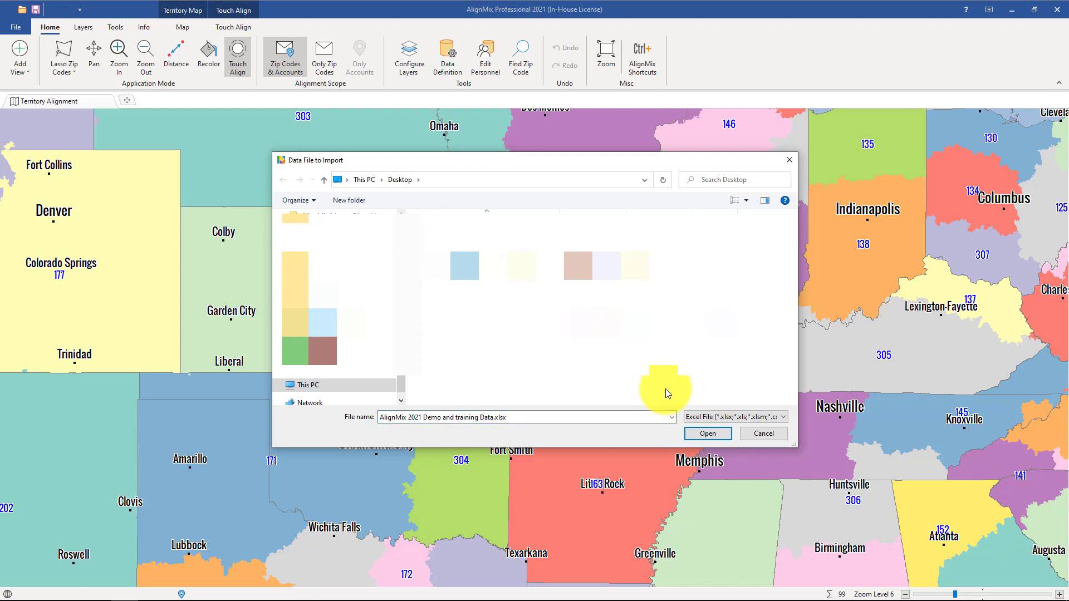
pyautogui.click(705, 435)
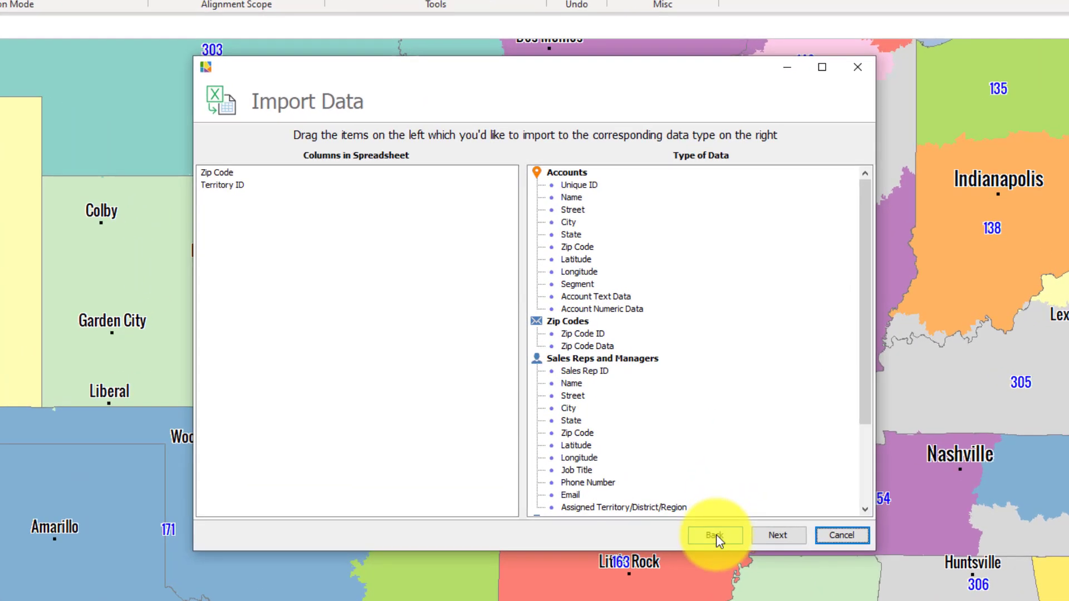
# Choose the Sales Reps worksheet as the import source and proceed to the column mapping.
pyautogui.click(664, 465)
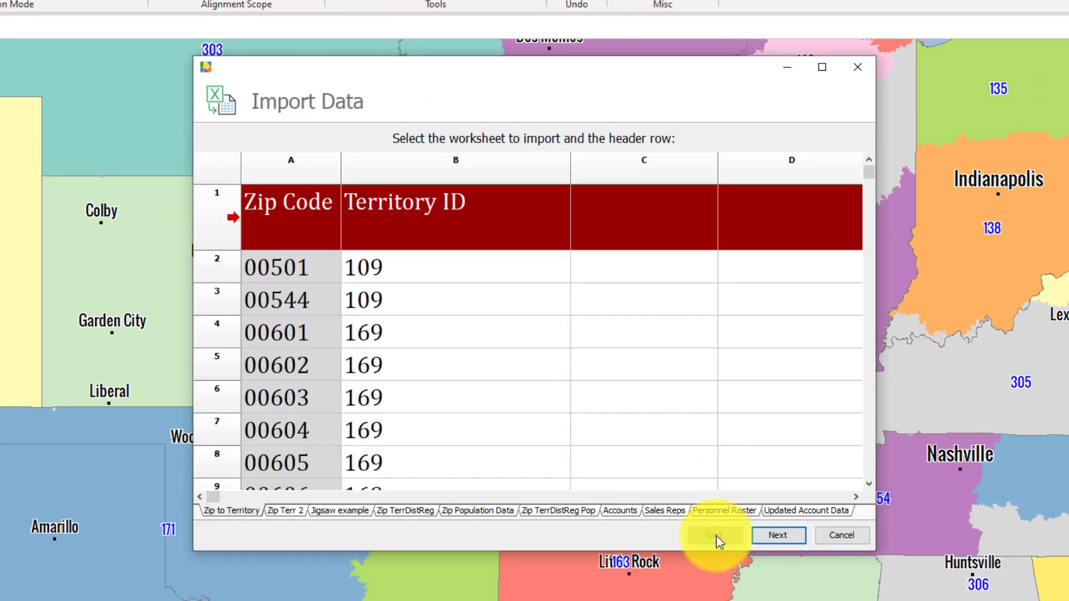
pyautogui.click(664, 510)
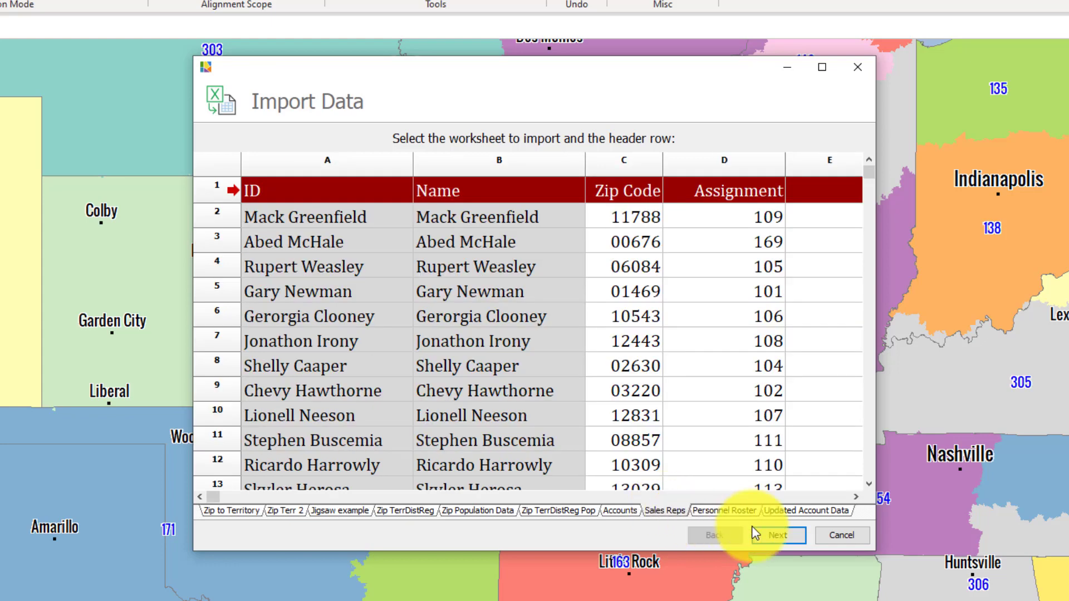
pyautogui.click(771, 536)
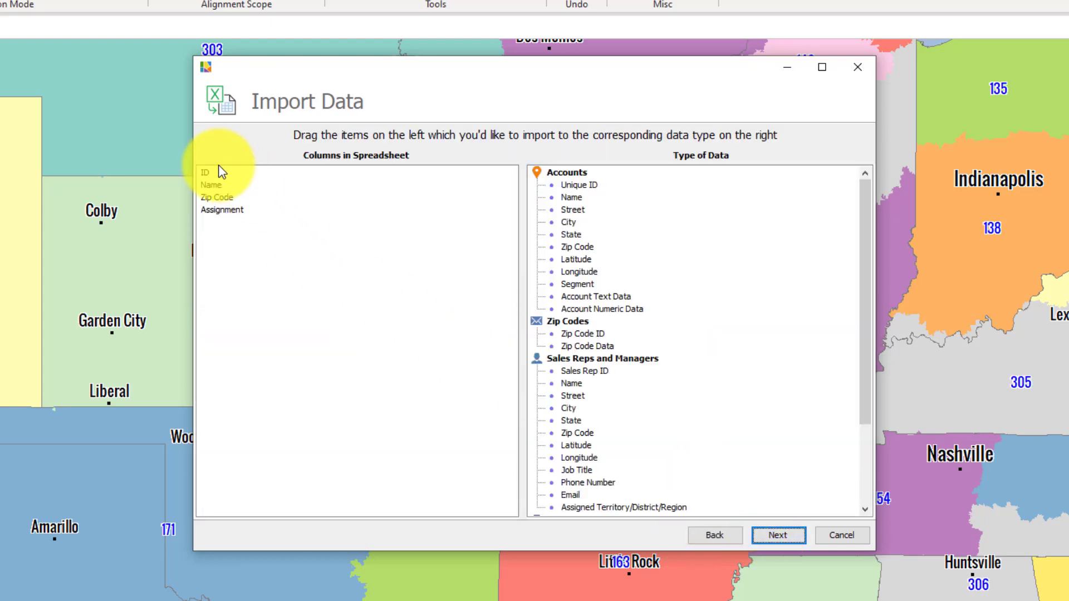
# Under Sales Reps and Managers, map ID to Sales Rep ID, Name to Name, Zip Code to Zip Code and Assignment to Assigned Territory/District/Region.
pyautogui.moveTo(206, 177); pyautogui.dragTo(576, 371)
pyautogui.moveTo(212, 172); pyautogui.dragTo(574, 382)
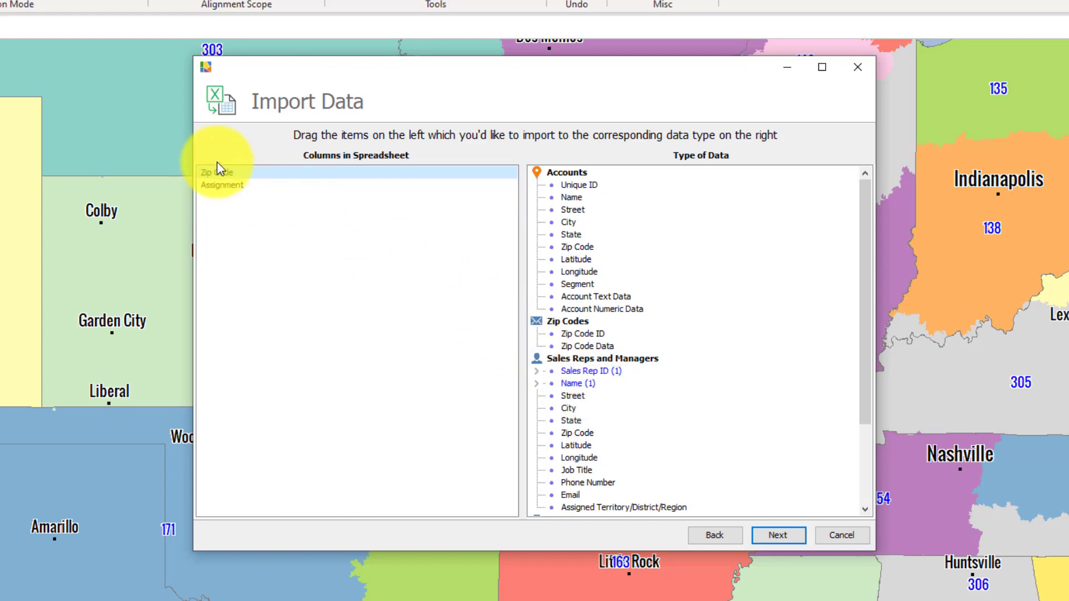
pyautogui.moveTo(218, 172); pyautogui.dragTo(589, 434)
pyautogui.moveTo(210, 172); pyautogui.dragTo(620, 326)
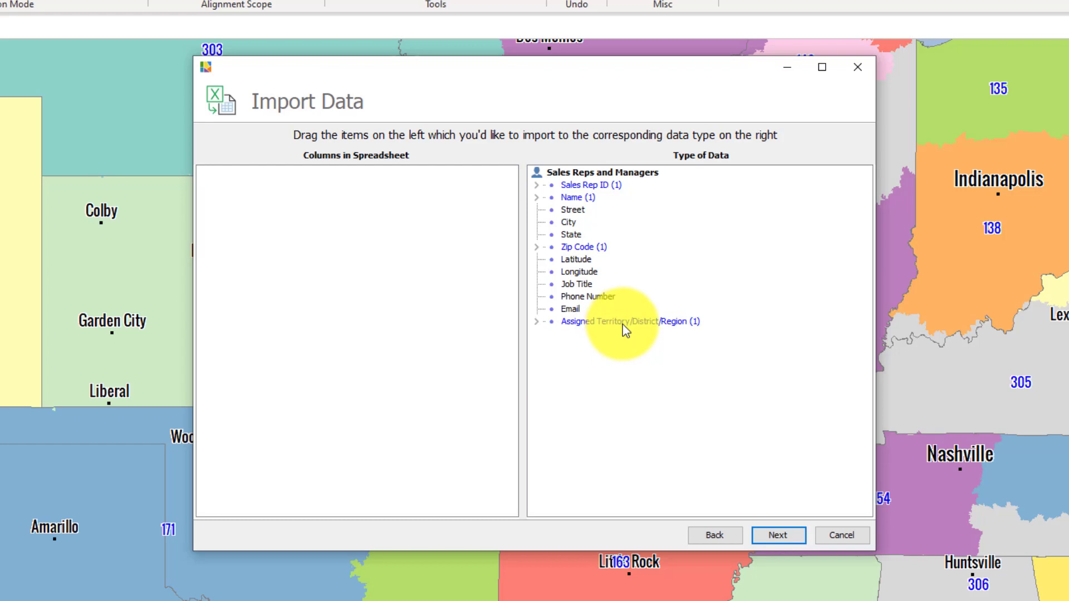
pyautogui.click(577, 285)
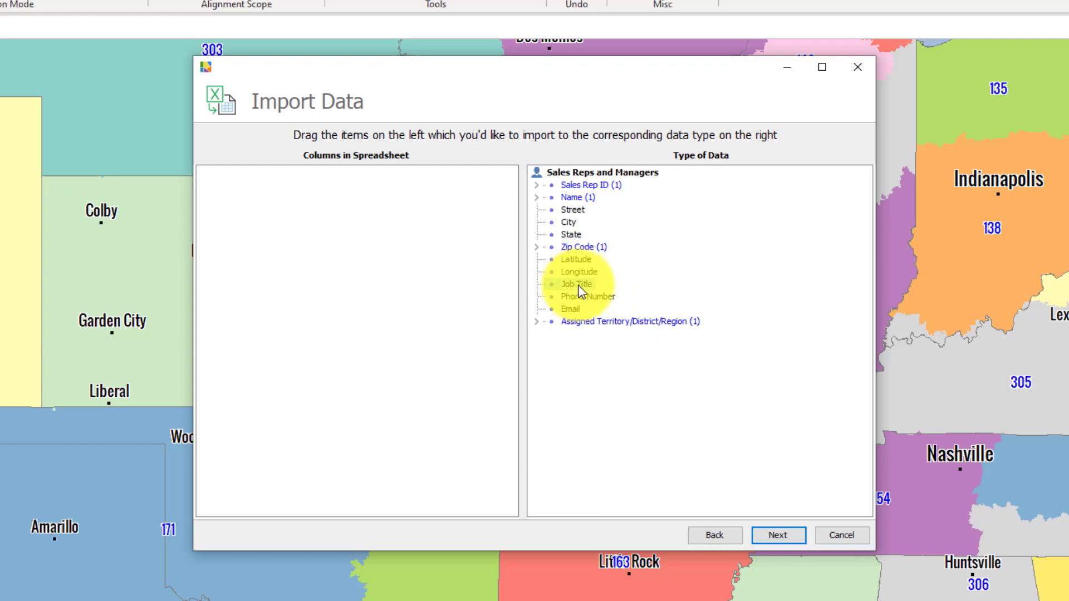
# Accept the import summary with the existing base geography and run the personnel data import to its end.
pyautogui.click(779, 536)
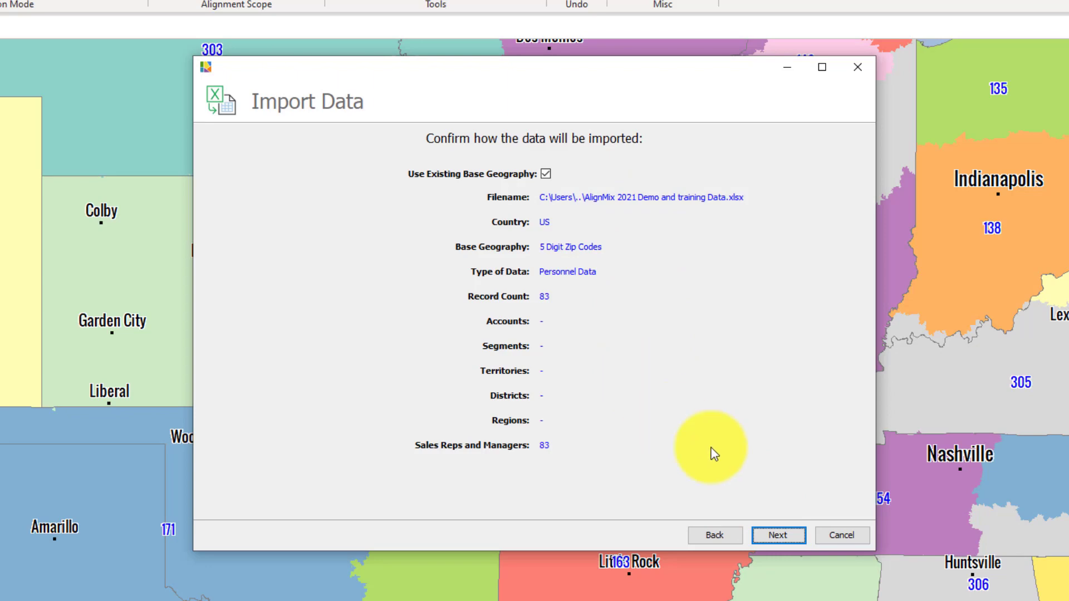
pyautogui.click(791, 540)
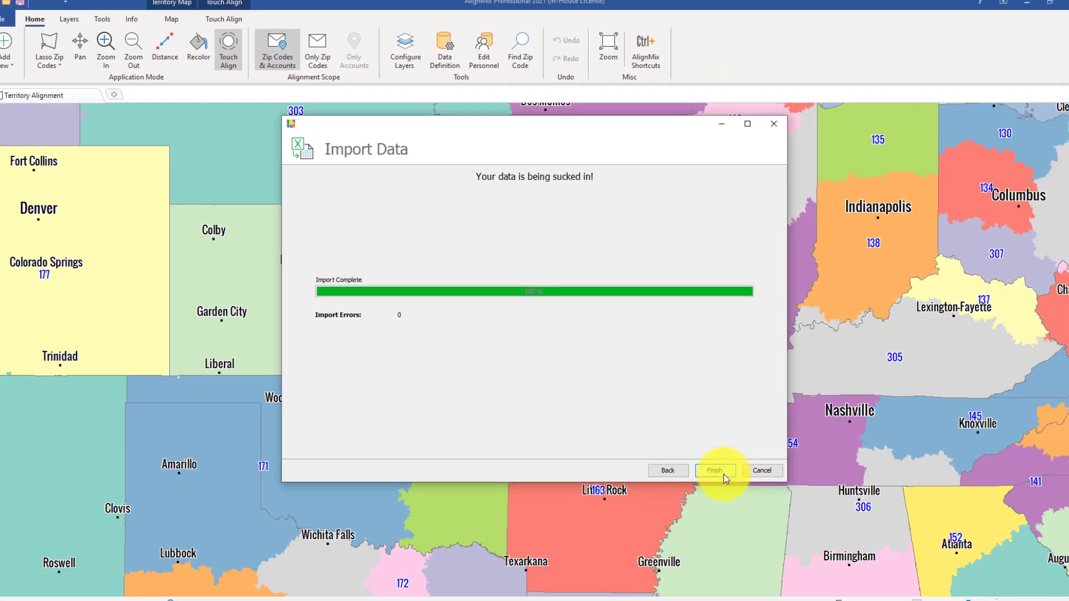
pyautogui.click(778, 535)
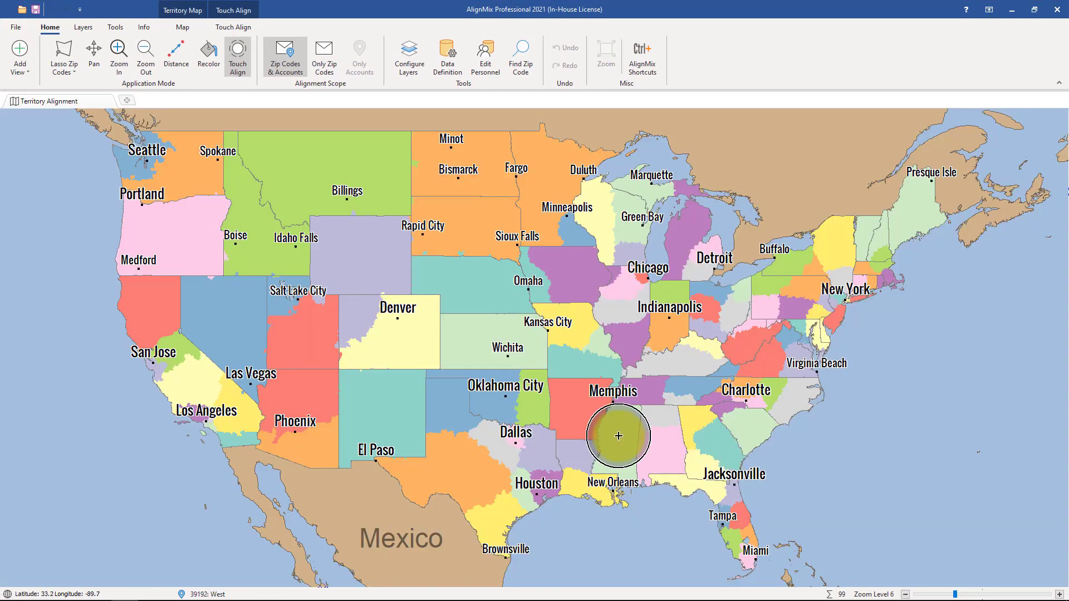
# Undo the last zip code realignment near College Station, Texas, and try Touch Align along the boundary with territory 175.
pyautogui.scroll(3, 526, 495)
pyautogui.scroll(3, 526, 496)
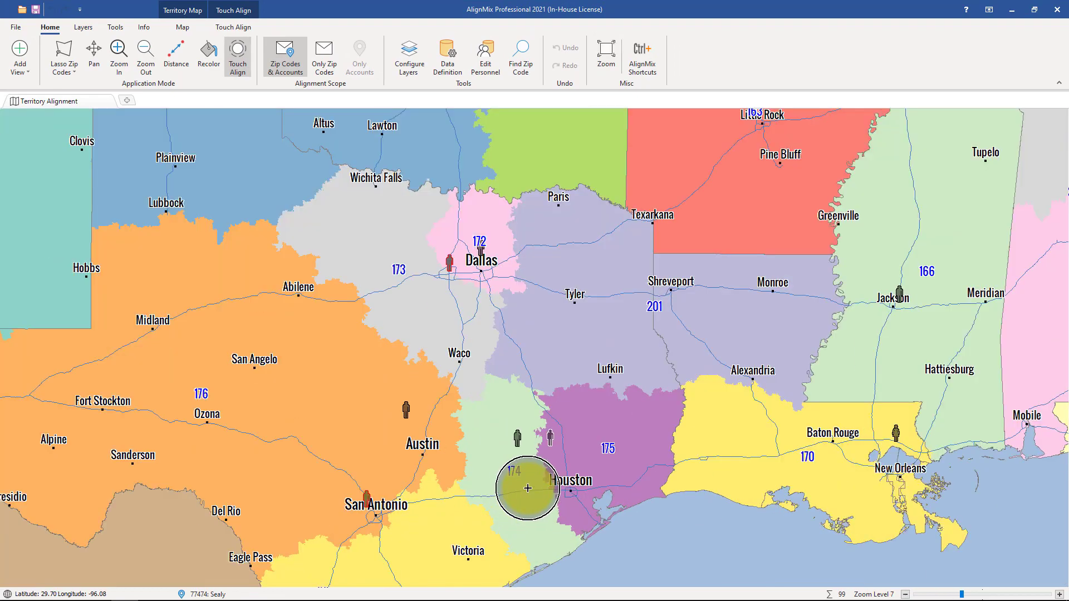
pyautogui.scroll(3, 533, 395)
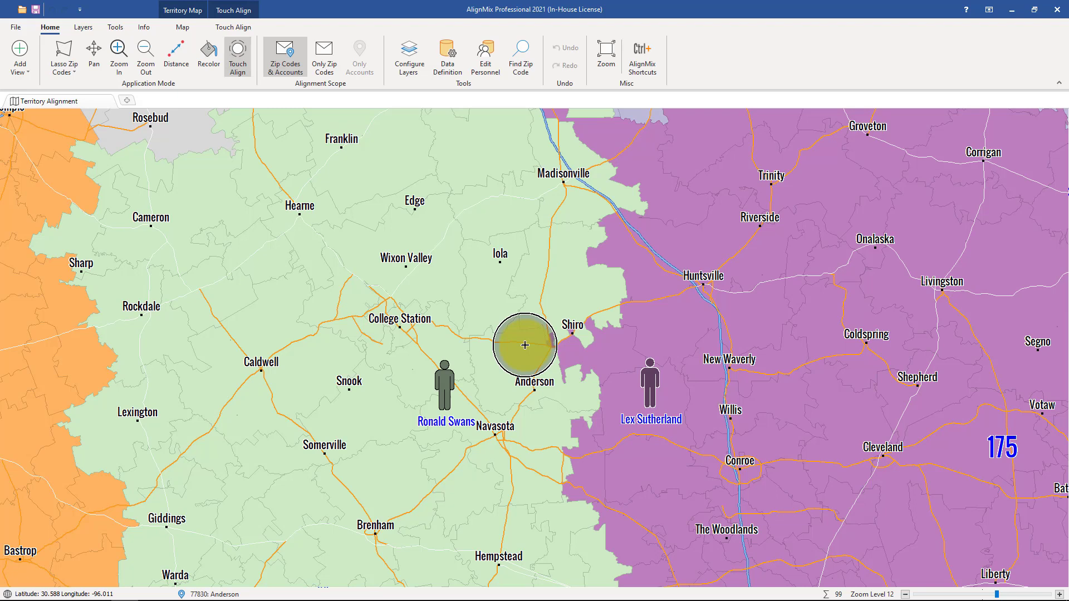
pyautogui.hotkey('ctrl', 'z')
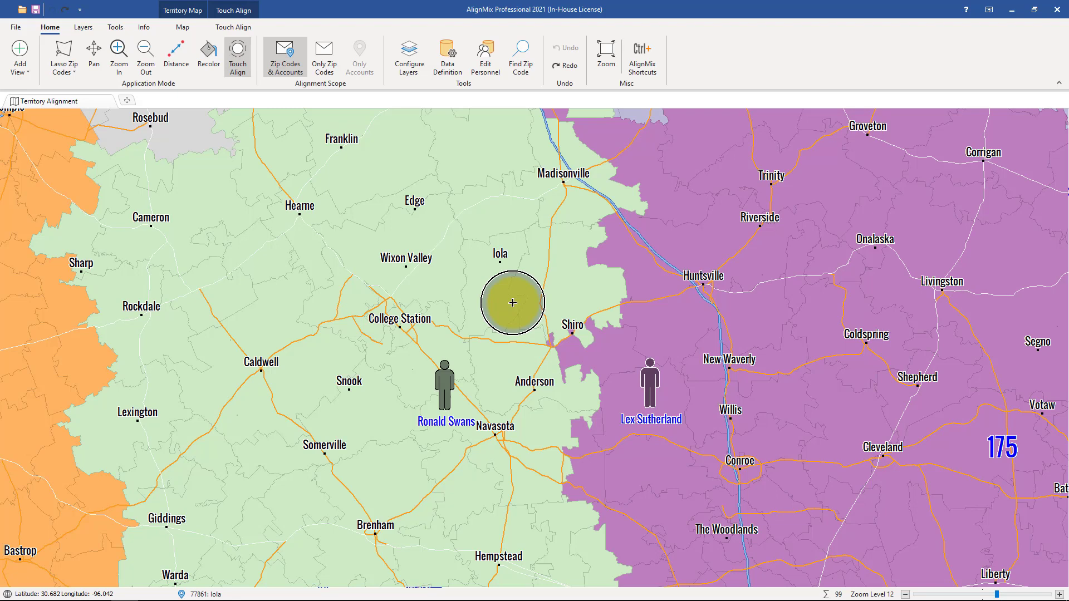
pyautogui.moveTo(513, 303)
pyautogui.mouseDown()
pyautogui.moveTo(605, 334)
pyautogui.moveTo(593, 426)
pyautogui.moveTo(640, 503)
pyautogui.moveTo(649, 352)
pyautogui.moveTo(645, 506)
pyautogui.moveTo(605, 528)
pyautogui.moveTo(584, 491)
pyautogui.mouseUp()
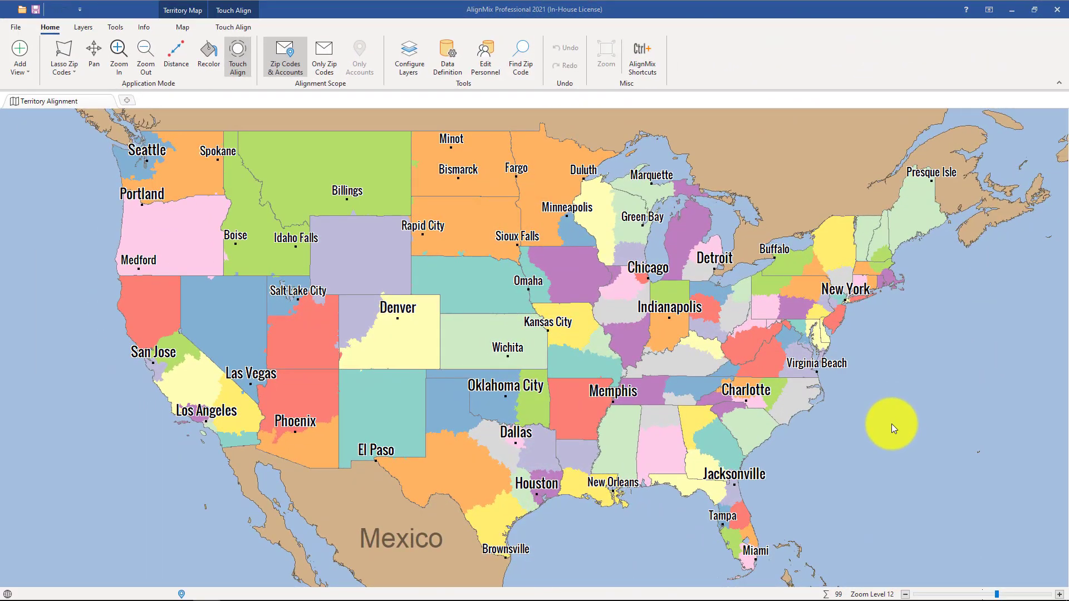
# Add a District Alignment view and a Region Alignment view to the project.
pyautogui.click(129, 103)
pyautogui.click(207, 179)
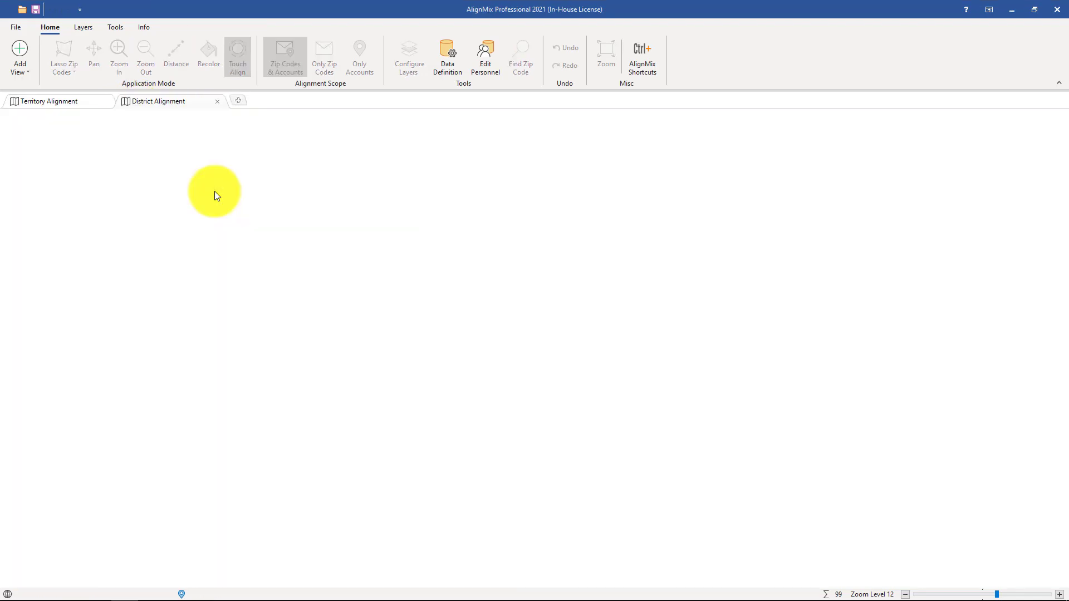
pyautogui.click(239, 101)
pyautogui.click(369, 153)
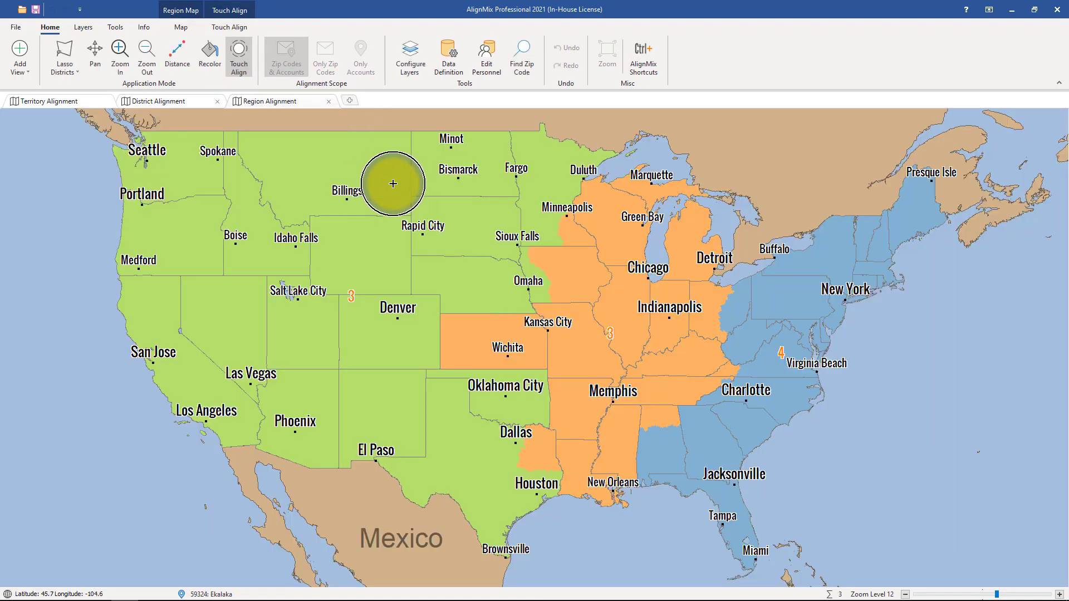
pyautogui.scroll(1, 379, 243)
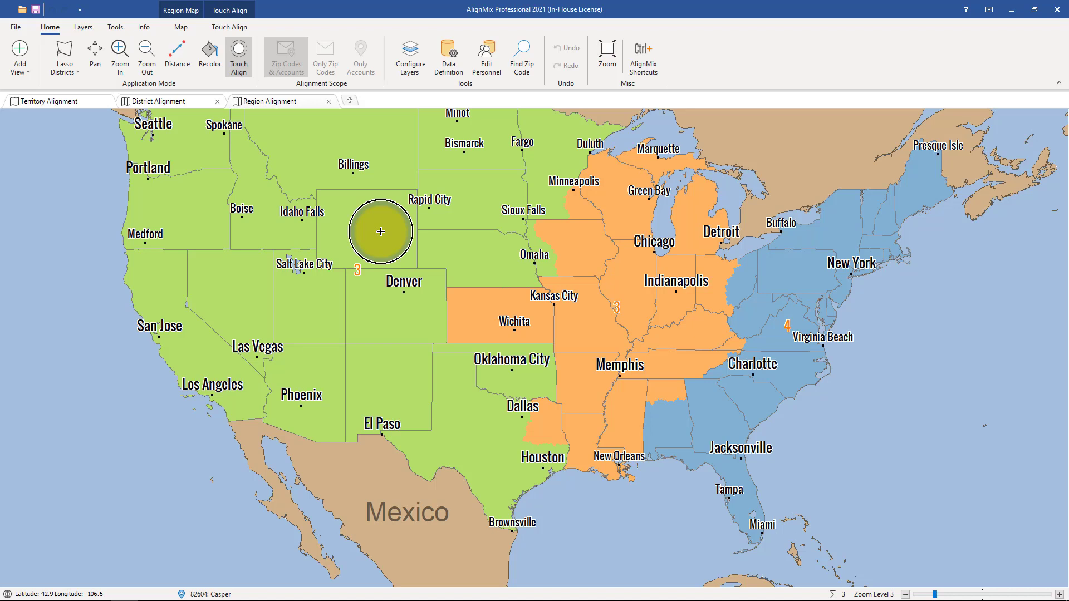
# Switch to the Excel workbook and examine the Job Title and Assignment columns down the Personnel Roster sheet.
pyautogui.click(1013, 12)
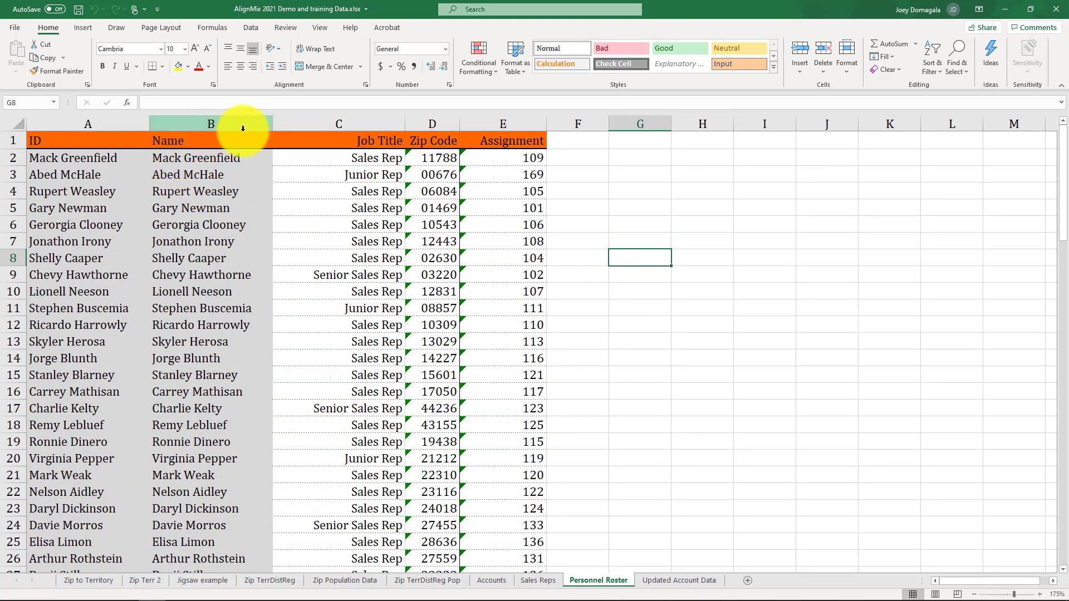
pyautogui.click(354, 124)
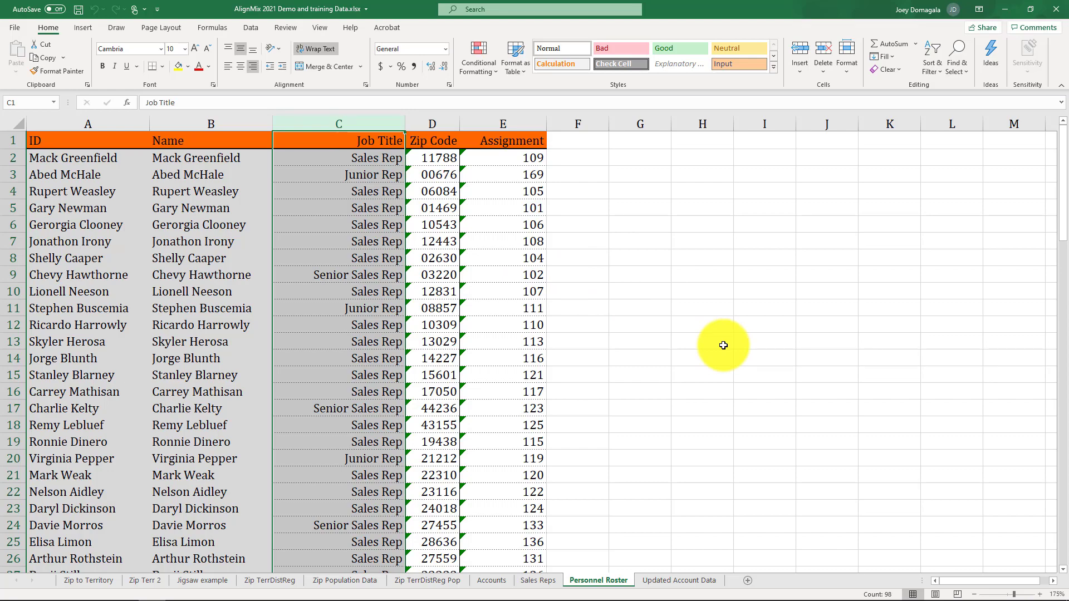
pyautogui.scroll(-10, 597, 260)
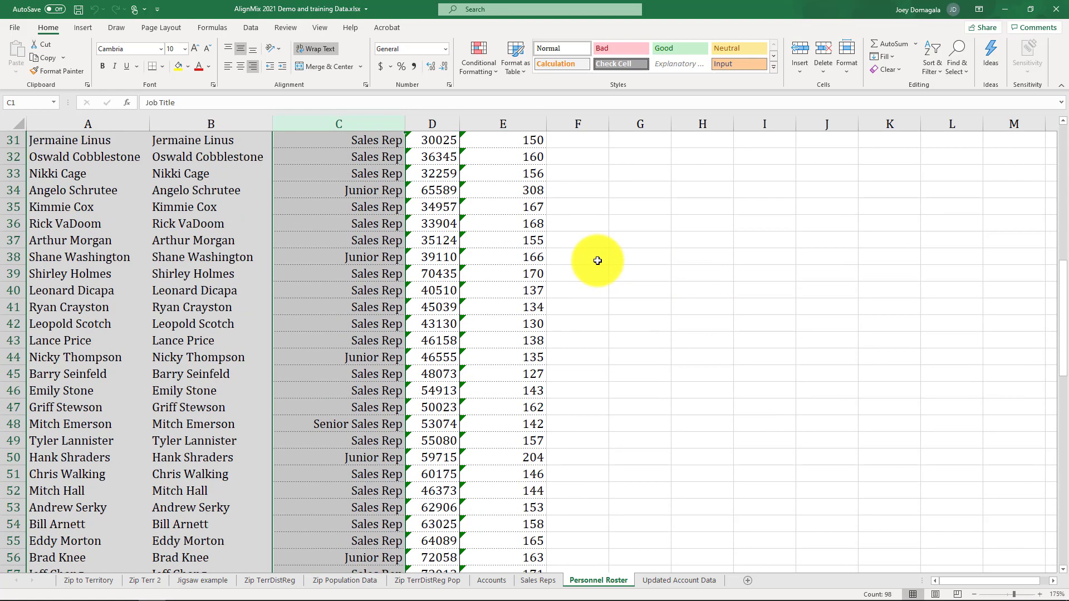
pyautogui.scroll(-12, 597, 261)
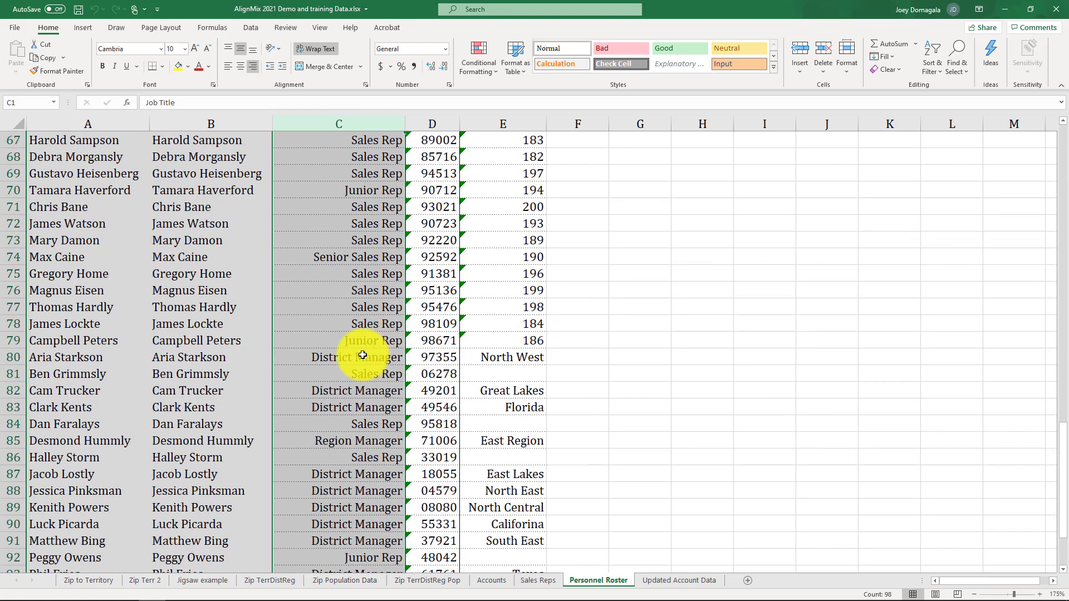
# Examine the manager rows near the end of the roster and their district and region names in the Assignment column.
pyautogui.click(363, 355)
pyautogui.click(526, 358)
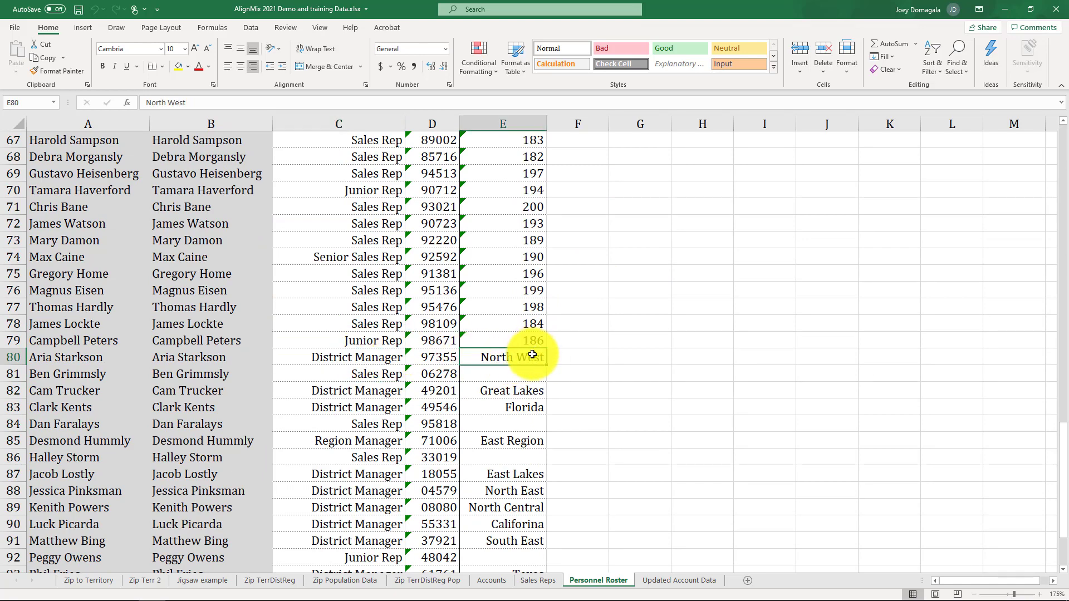
pyautogui.scroll(-1, 533, 399)
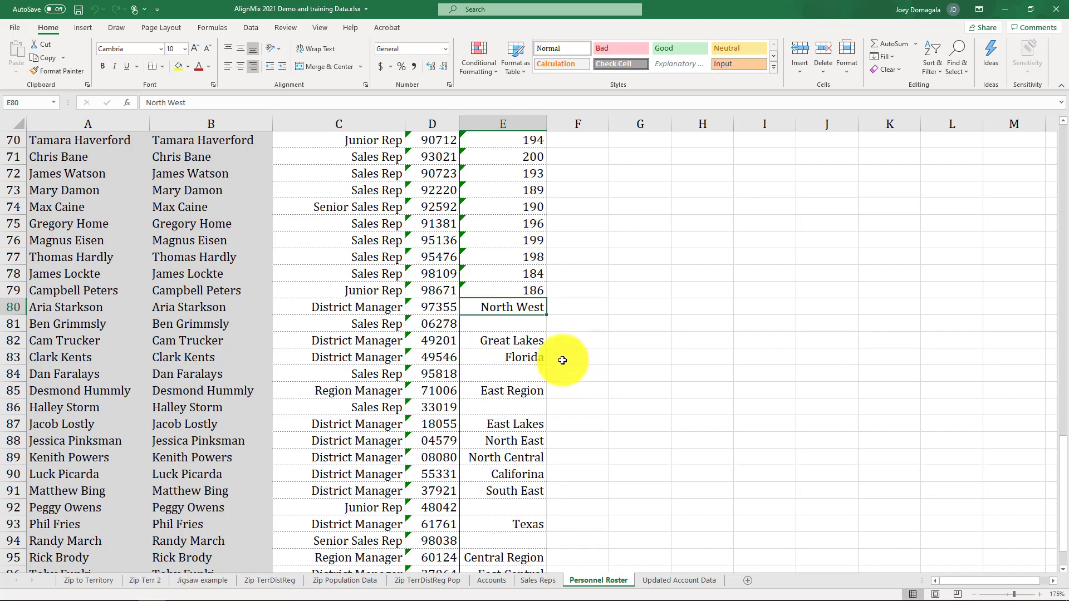
pyautogui.scroll(5, 556, 351)
pyautogui.scroll(18, 540, 334)
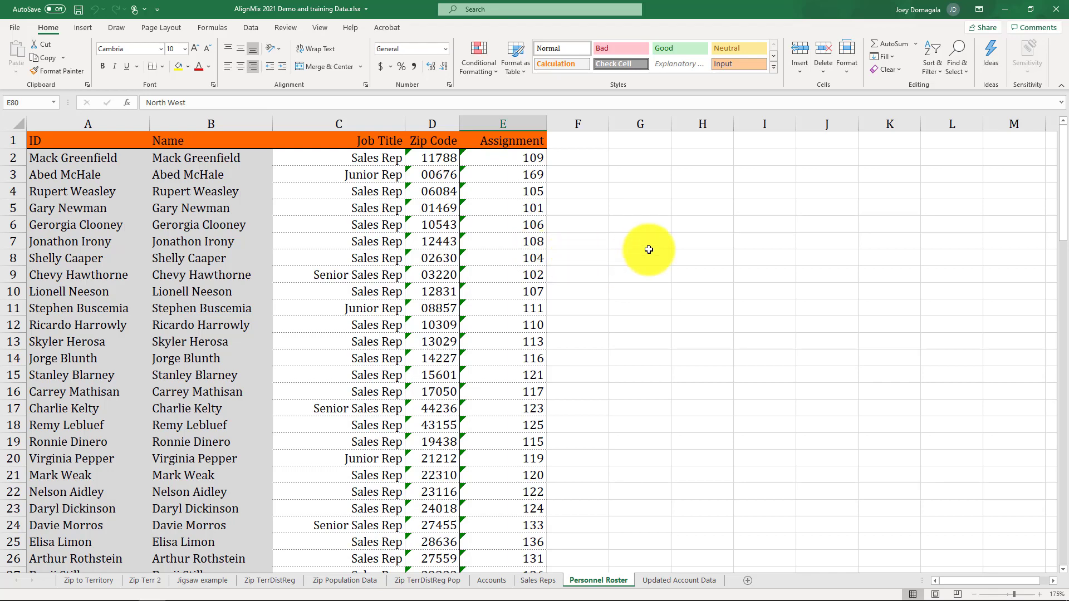
# Switch back to AlignMix and close the District Alignment and Region Alignment views.
pyautogui.hotkey('alt', 'Tab')
pyautogui.click(215, 99)
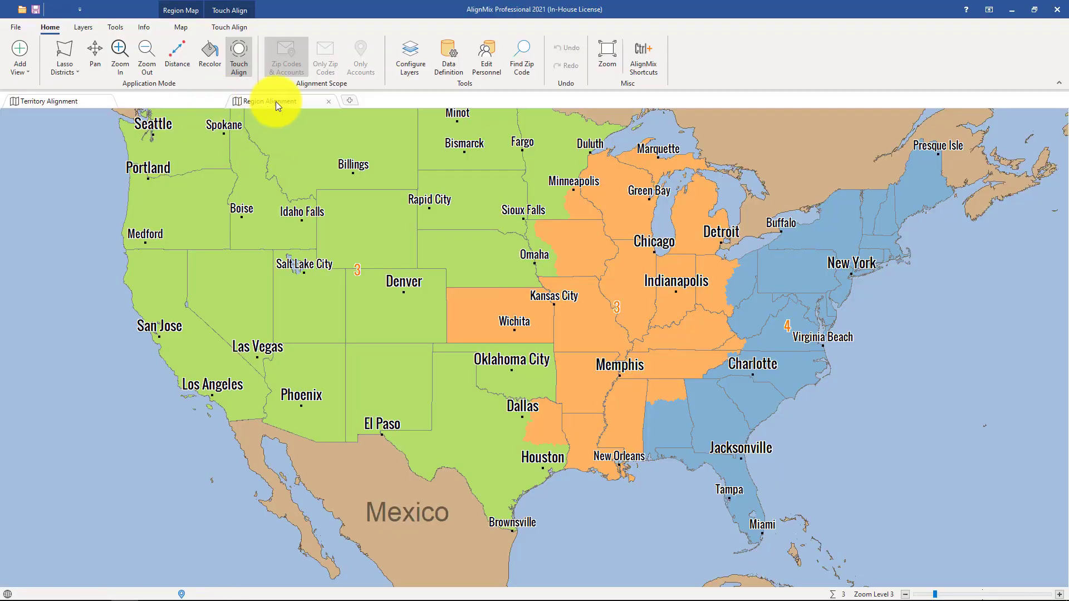
pyautogui.click(327, 101)
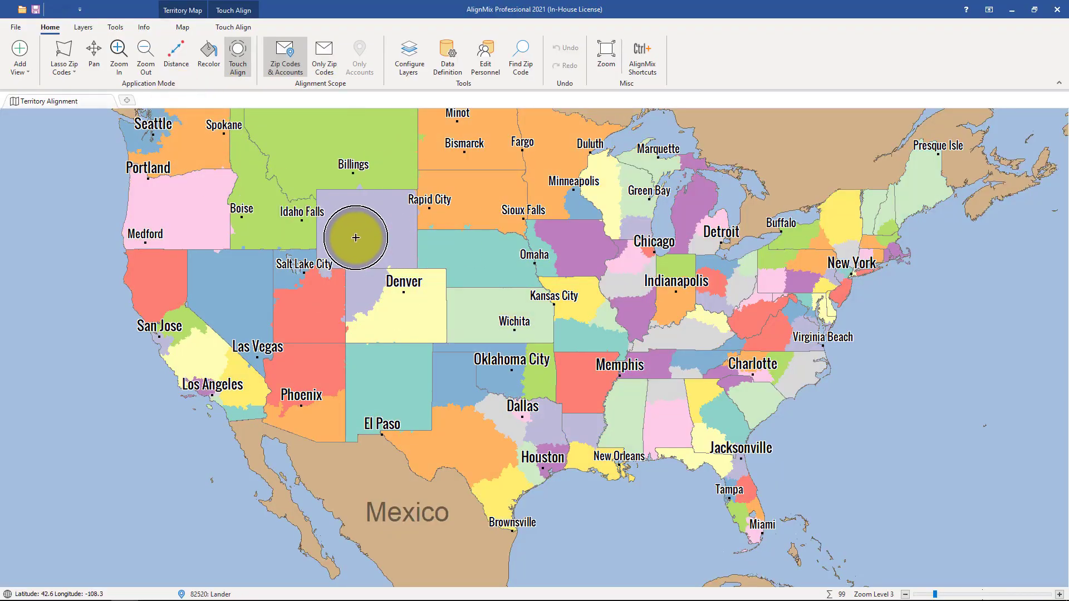
# Start a data import from the AlignMix 2021 Demo and training Data.xlsx workbook and choose the Personnel Roster worksheet.
pyautogui.click(20, 27)
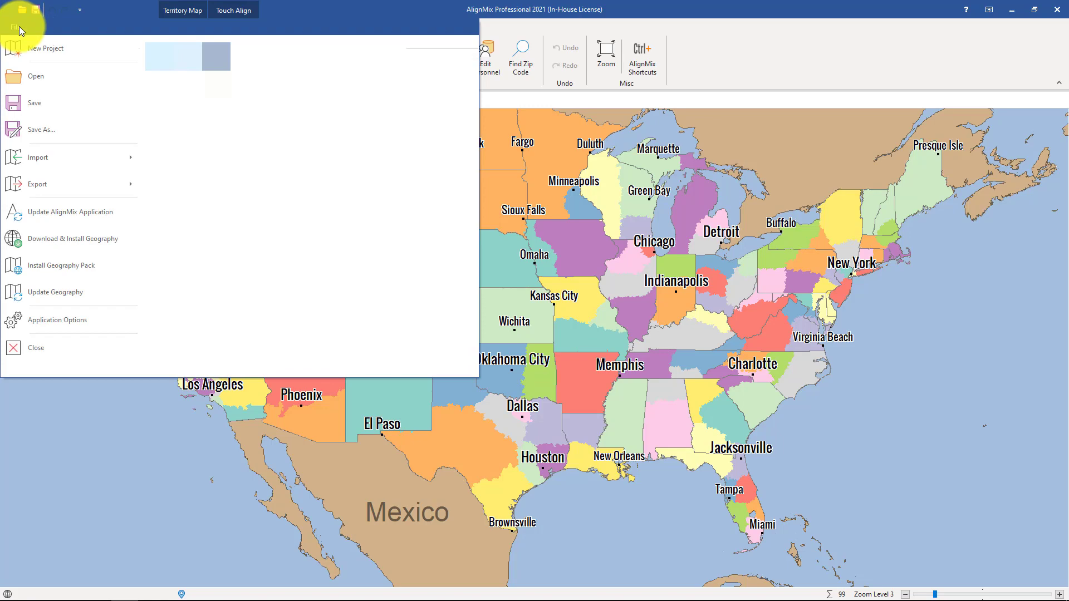
pyautogui.moveTo(73, 154)
pyautogui.click(189, 53)
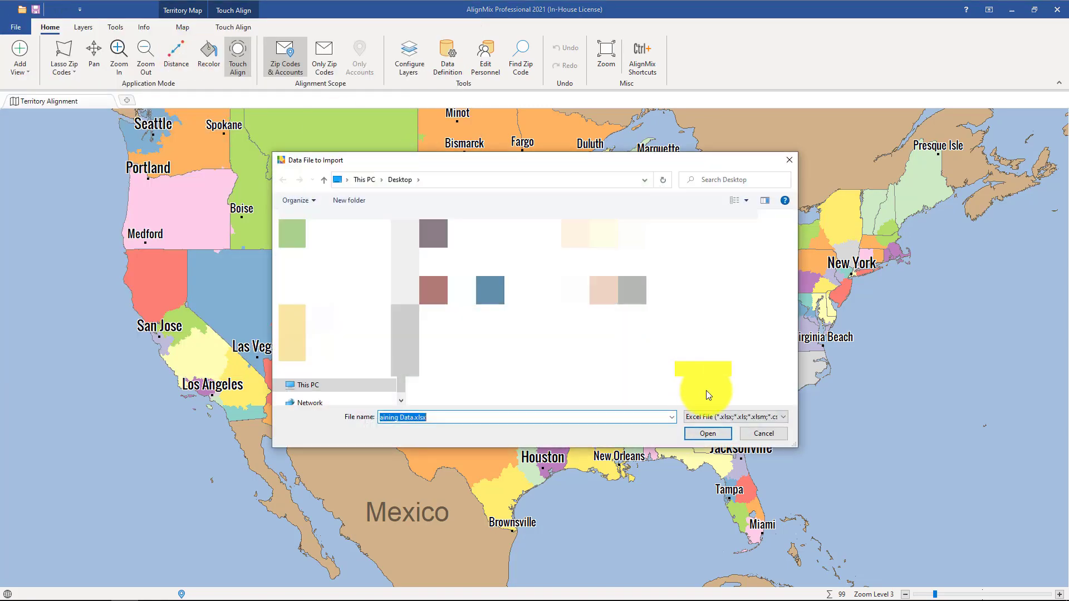
pyautogui.click(705, 433)
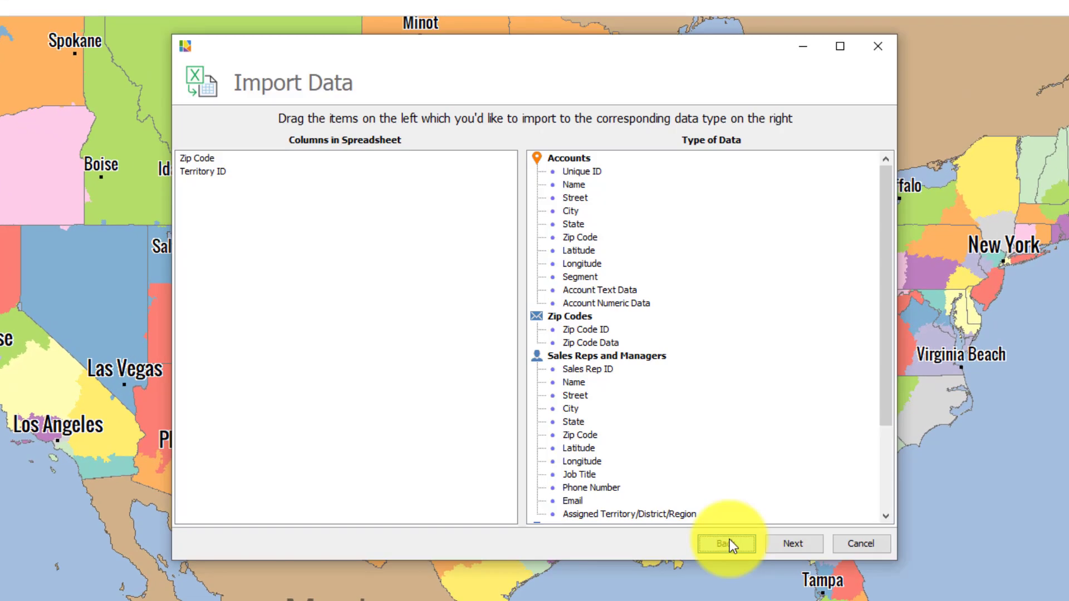
pyautogui.click(727, 544)
pyautogui.click(736, 517)
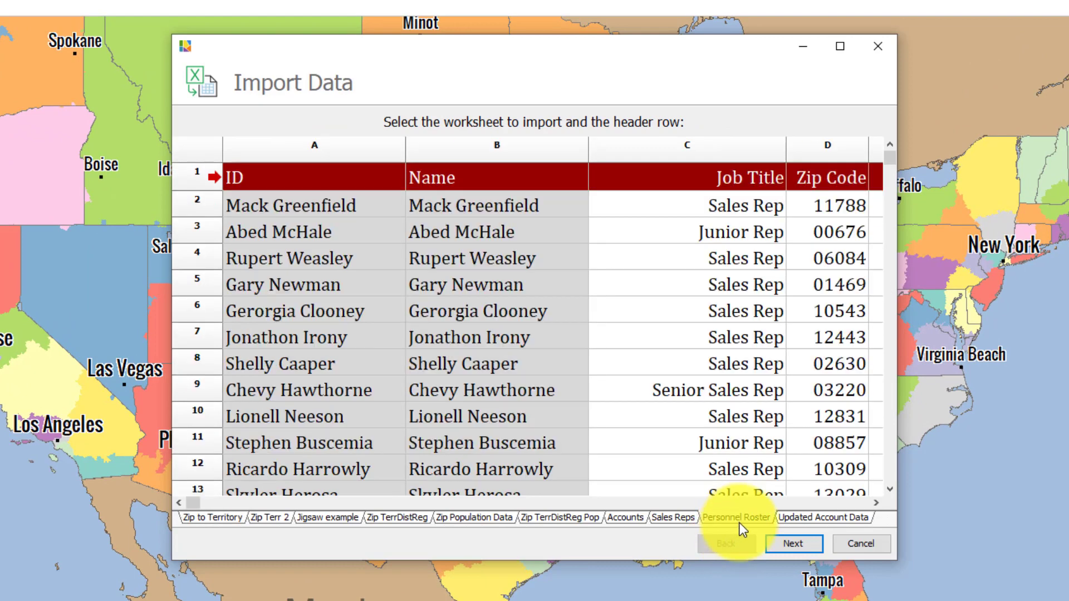
pyautogui.click(793, 543)
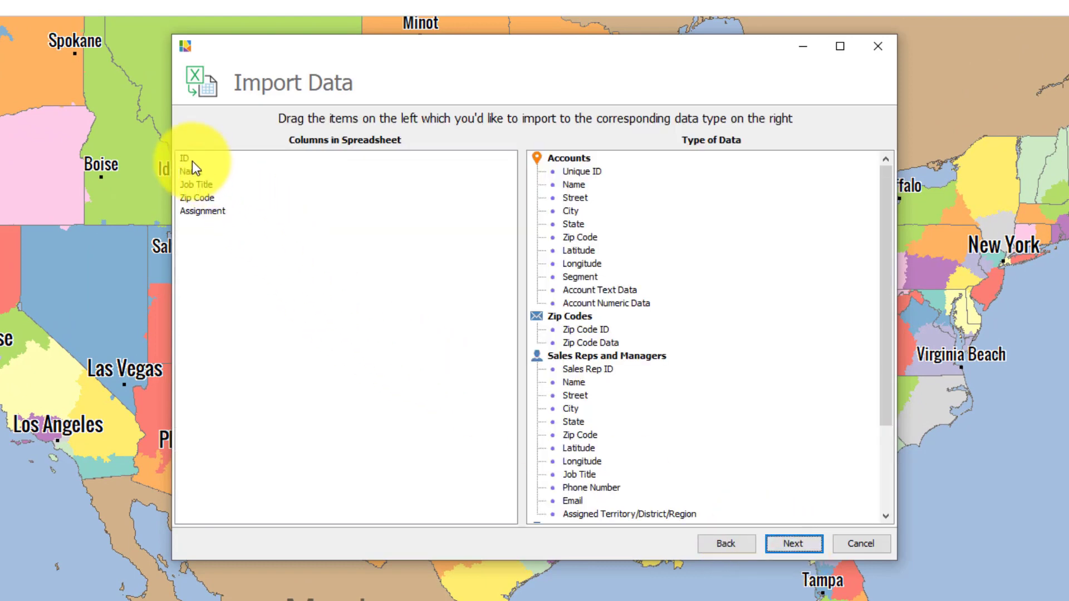
# Map ID, Name, Job Title, Zip Code and Assignment to the matching Sales Reps and Managers fields, using Assigned Territory/District/Region for Assignment.
pyautogui.moveTo(189, 164); pyautogui.dragTo(604, 370)
pyautogui.moveTo(189, 160); pyautogui.dragTo(579, 382)
pyautogui.moveTo(199, 162); pyautogui.dragTo(601, 476)
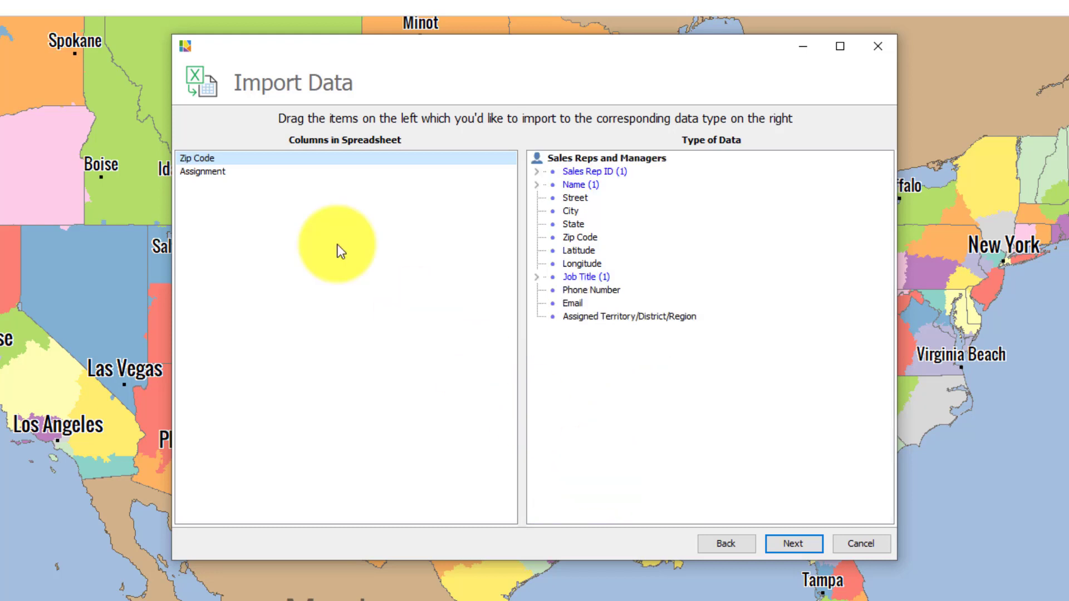
pyautogui.moveTo(195, 158); pyautogui.dragTo(641, 317)
pyautogui.click(812, 538)
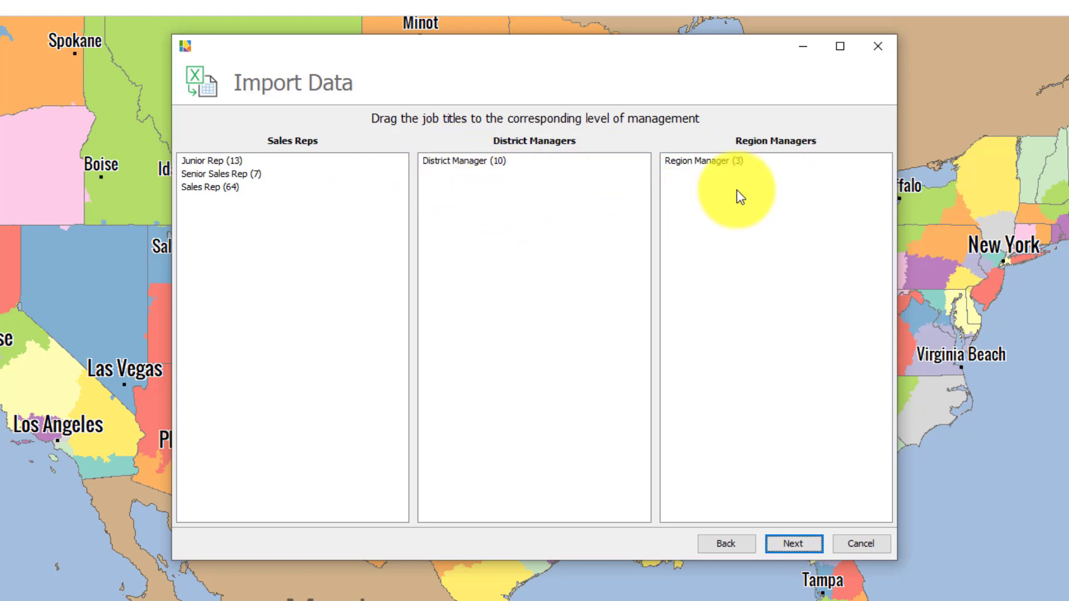
# Try moving the District Manager and Region Manager job titles down one management level, and return both to their own levels.
pyautogui.moveTo(452, 162); pyautogui.dragTo(312, 226)
pyautogui.moveTo(673, 162); pyautogui.dragTo(485, 195)
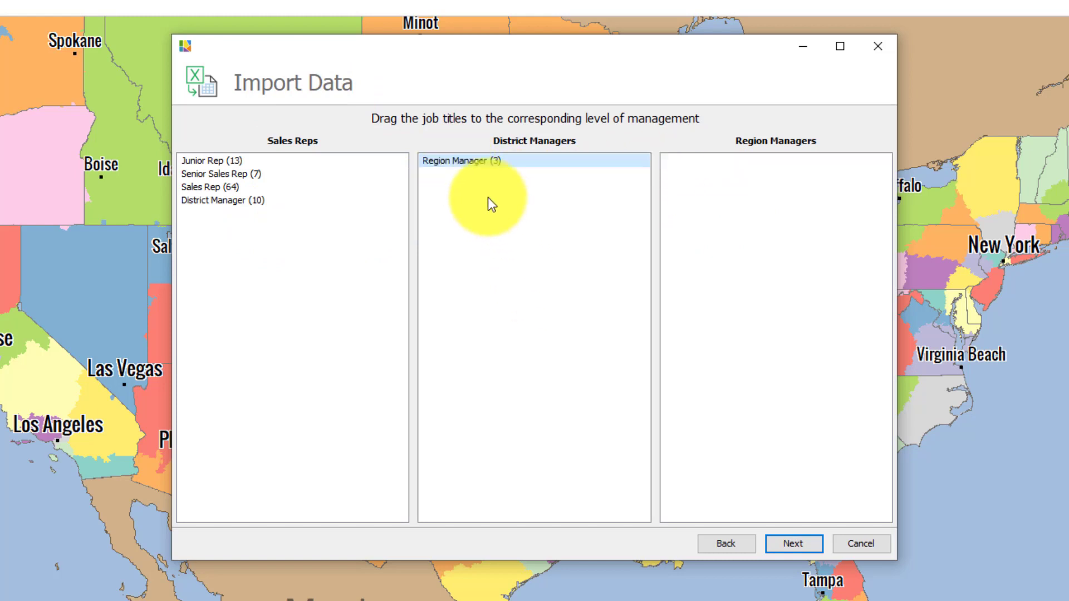
pyautogui.moveTo(460, 161); pyautogui.dragTo(707, 222)
pyautogui.moveTo(212, 205); pyautogui.dragTo(534, 198)
# Accept the job title levels and run the personnel import with the existing base geography.
pyautogui.click(799, 543)
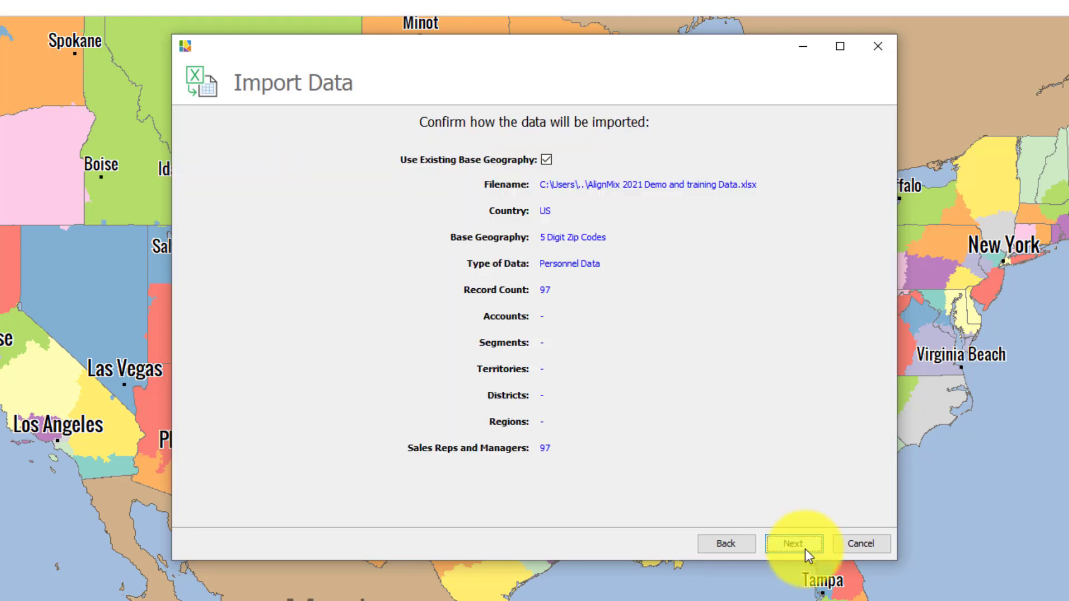
pyautogui.click(800, 546)
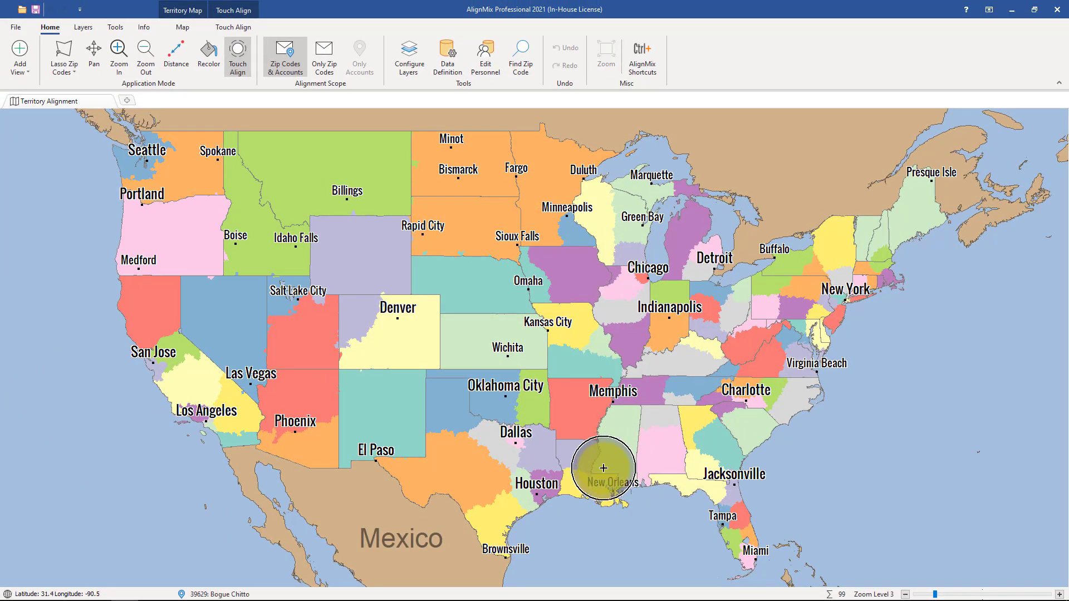
# Add a District Alignment view and look over the district managers placed around Nashville and Knoxville.
pyautogui.scroll(5, 523, 501)
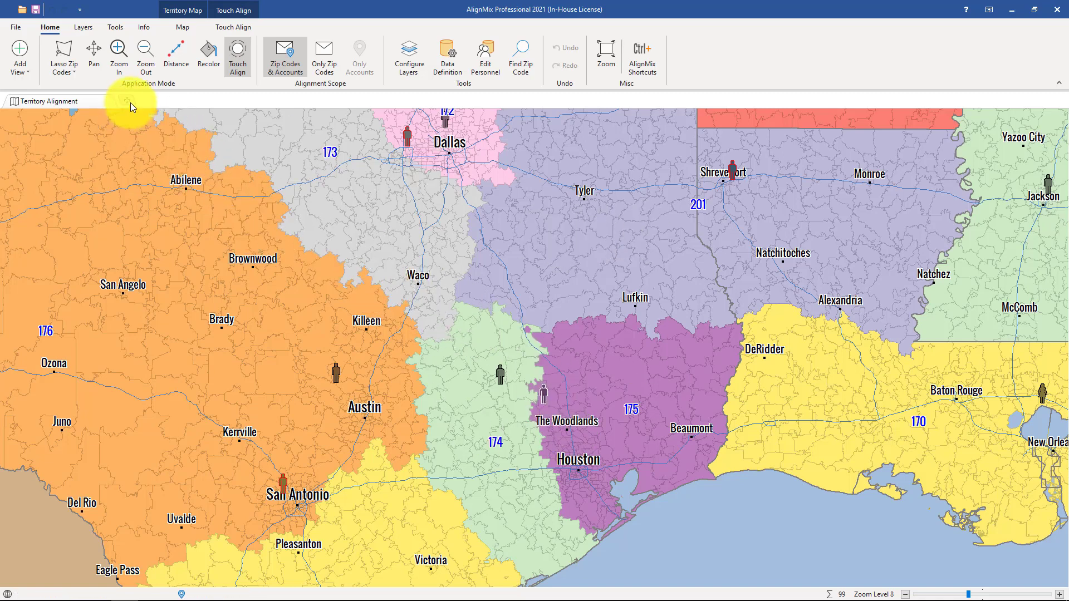
pyautogui.click(129, 102)
pyautogui.click(187, 186)
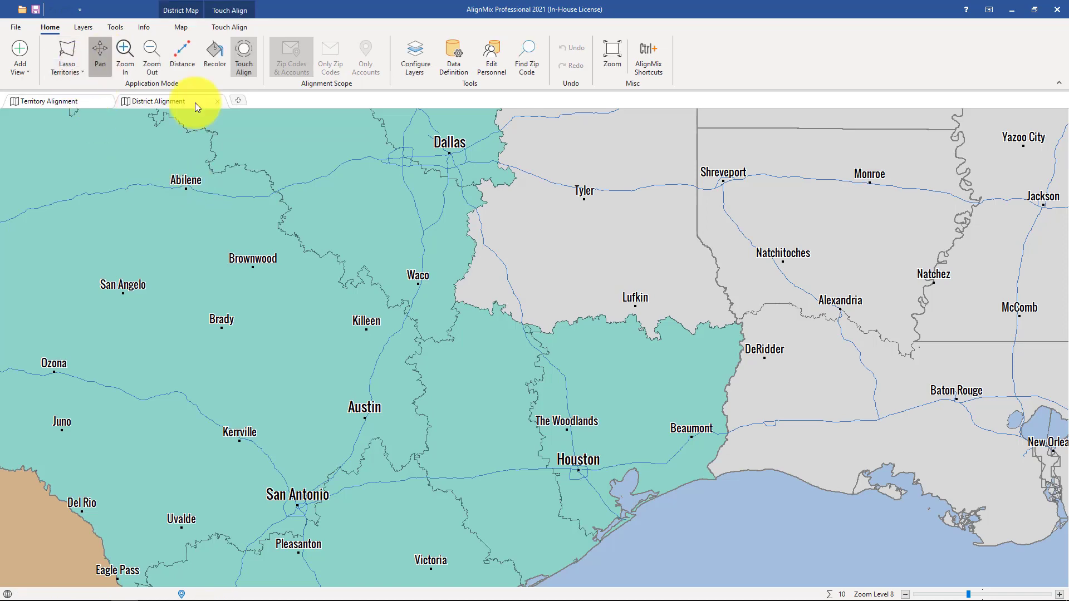
pyautogui.moveTo(675, 275); pyautogui.dragTo(110, 516)
pyautogui.moveTo(935, 269); pyautogui.dragTo(684, 454)
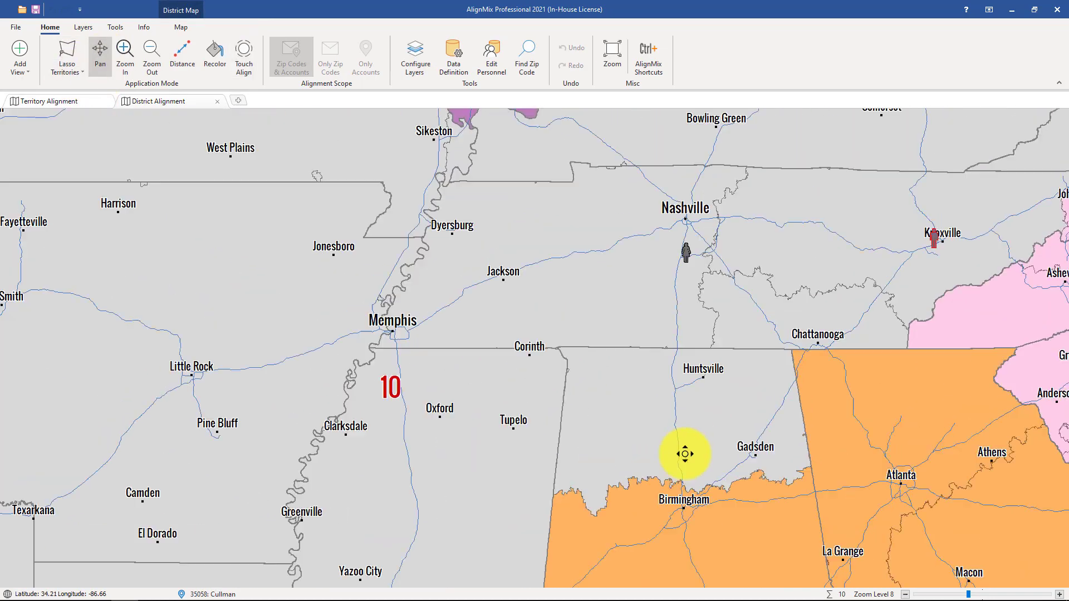
pyautogui.moveTo(827, 294); pyautogui.dragTo(724, 381)
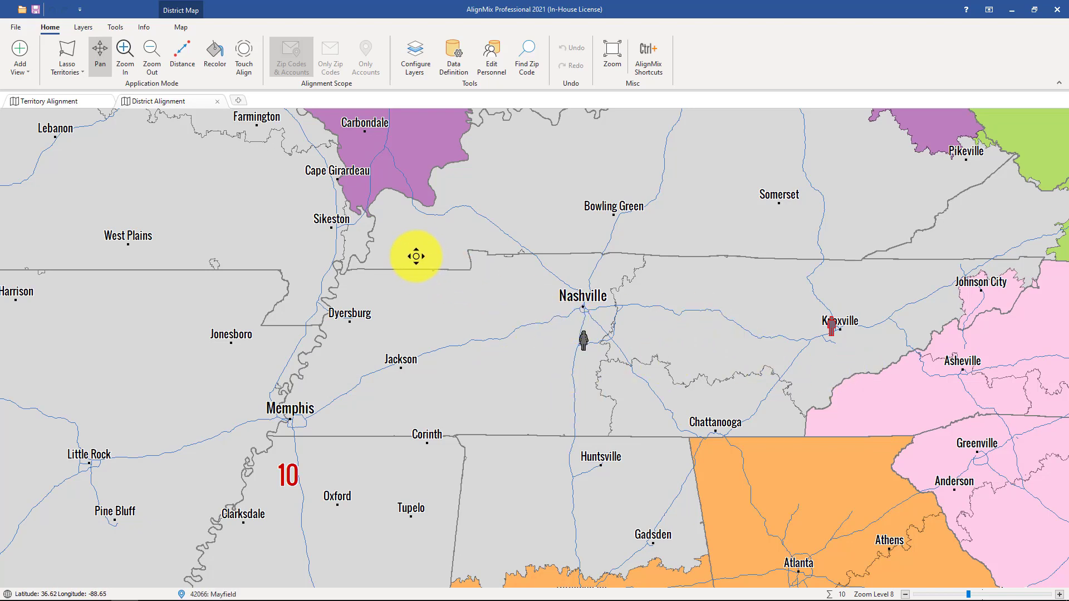
# Return to the Territory Alignment view and examine the sales reps placed in territories 174 and 175 near College Station.
pyautogui.click(59, 104)
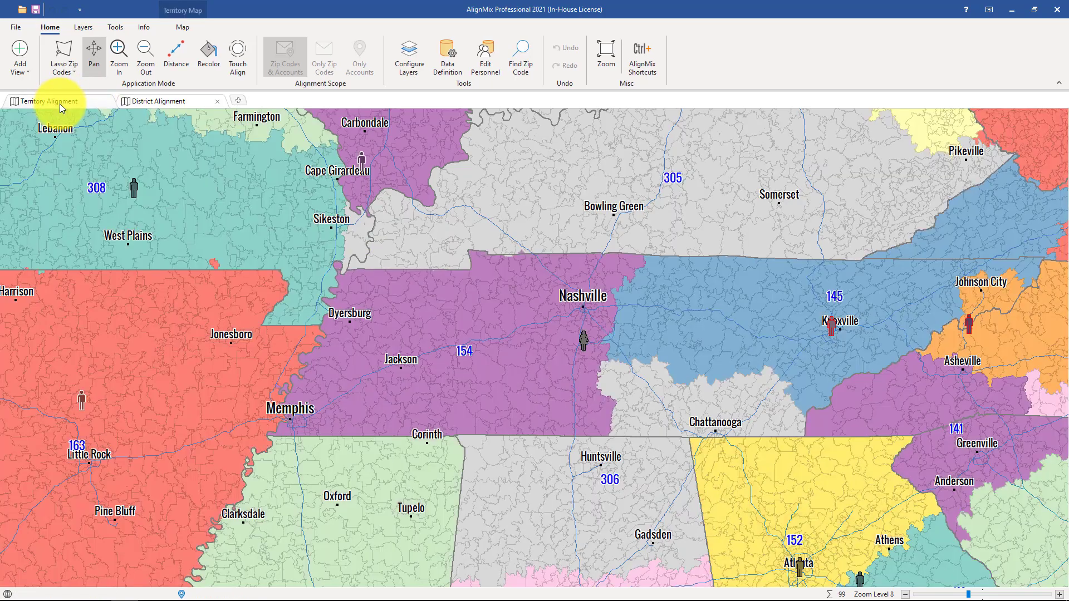
pyautogui.moveTo(477, 453); pyautogui.dragTo(1066, 101)
pyautogui.moveTo(268, 509); pyautogui.dragTo(611, 281)
pyautogui.scroll(3, 676, 290)
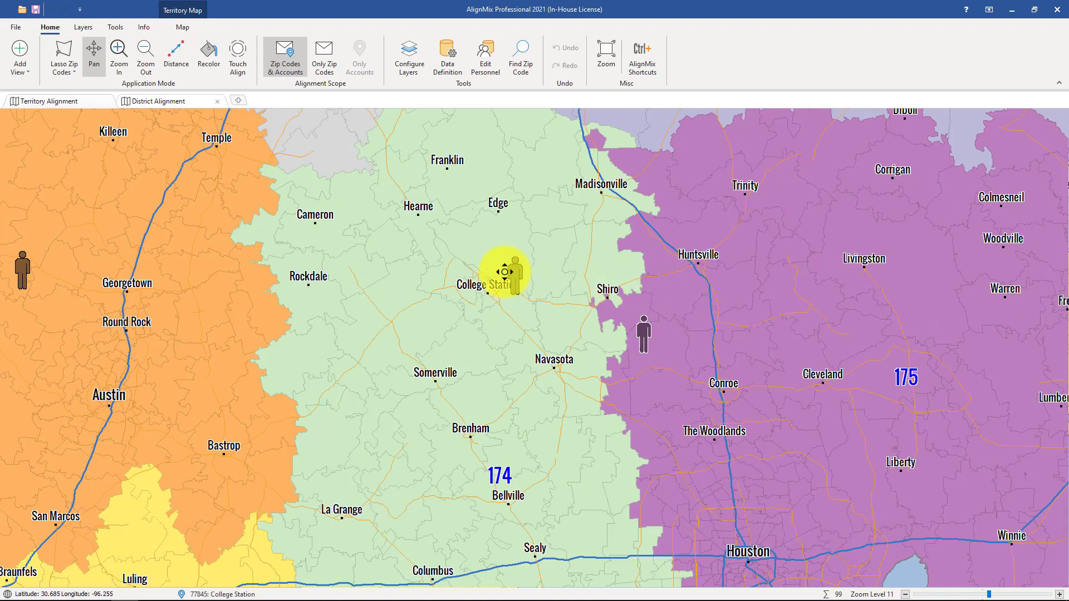
pyautogui.scroll(1, 503, 274)
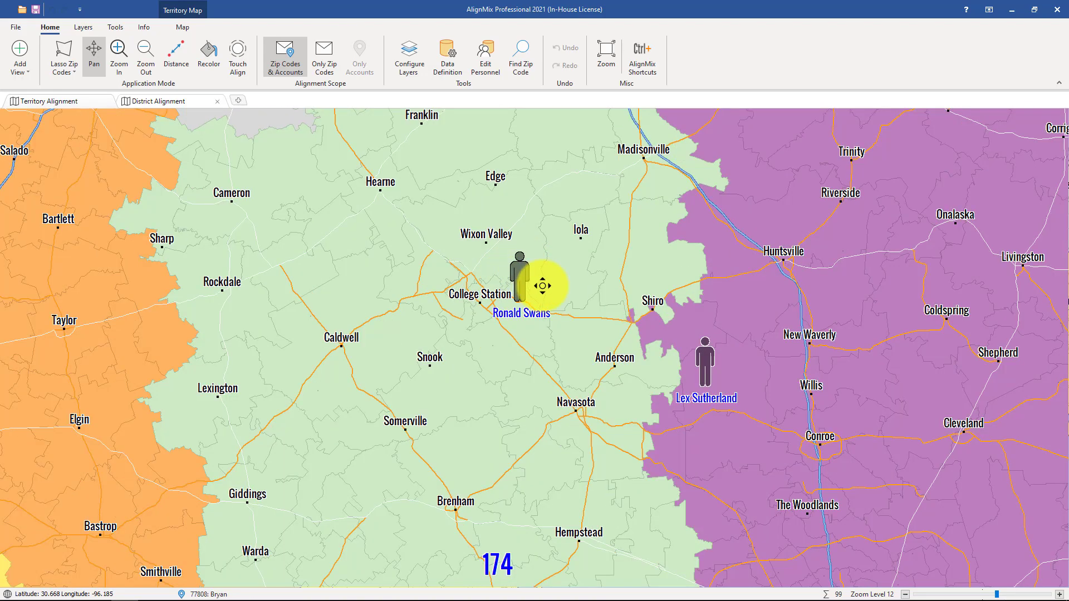
pyautogui.scroll(1, 711, 394)
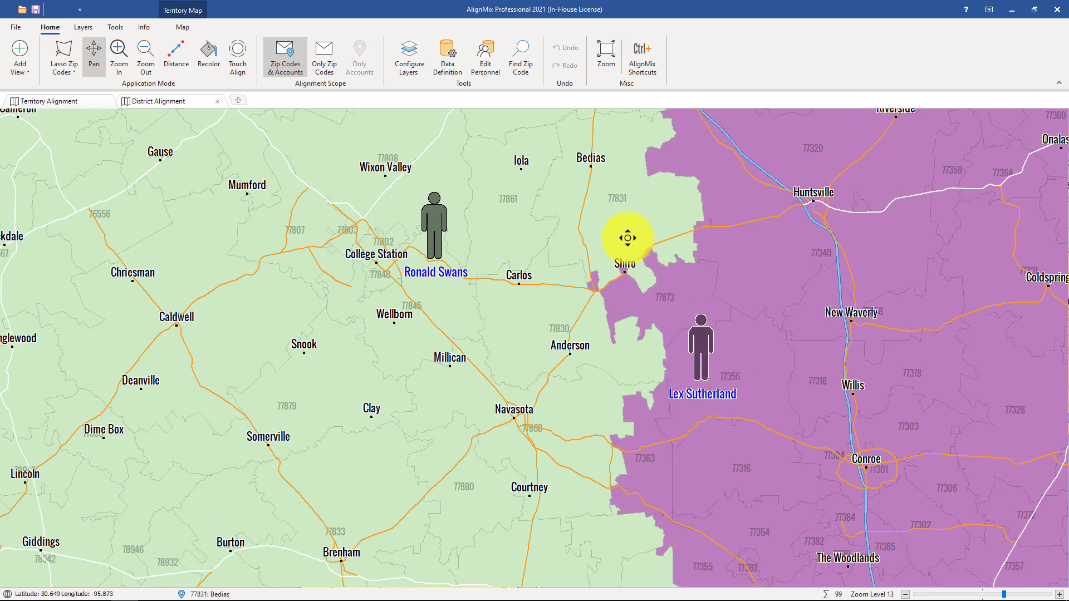
# Delete the sales rep assigned to territory 175 from the project's personnel list.
pyautogui.click(493, 64)
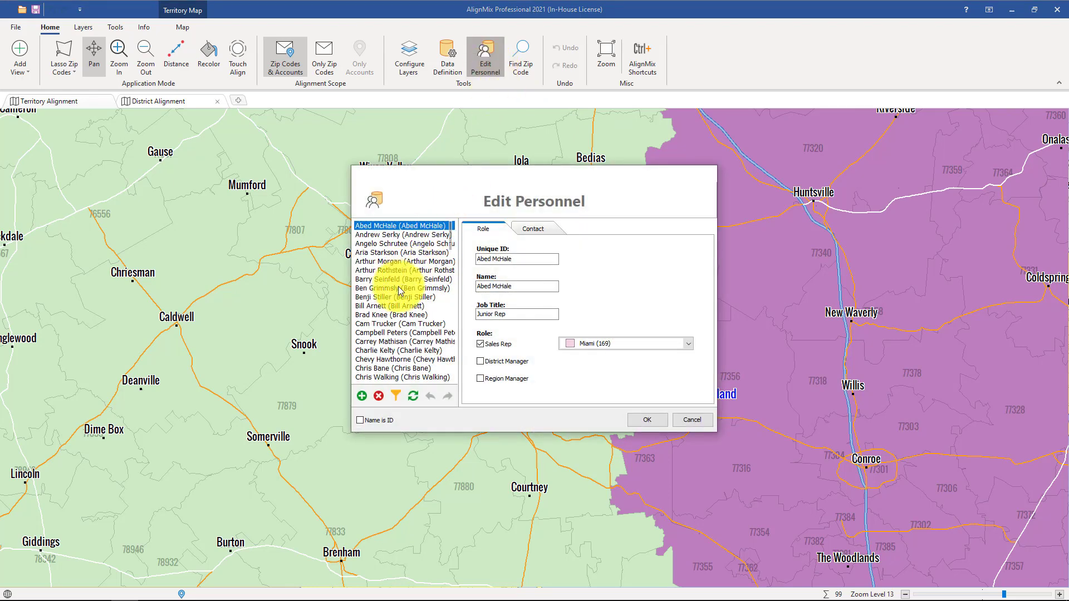
pyautogui.scroll(-15, 400, 290)
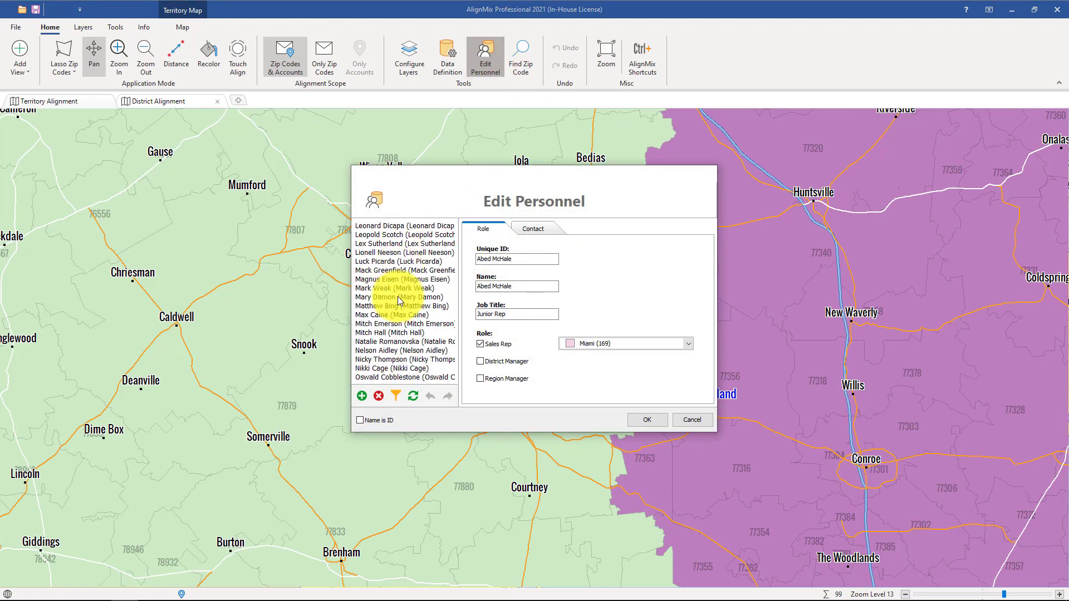
pyautogui.scroll(-1, 398, 298)
pyautogui.scroll(1, 393, 284)
pyautogui.click(381, 245)
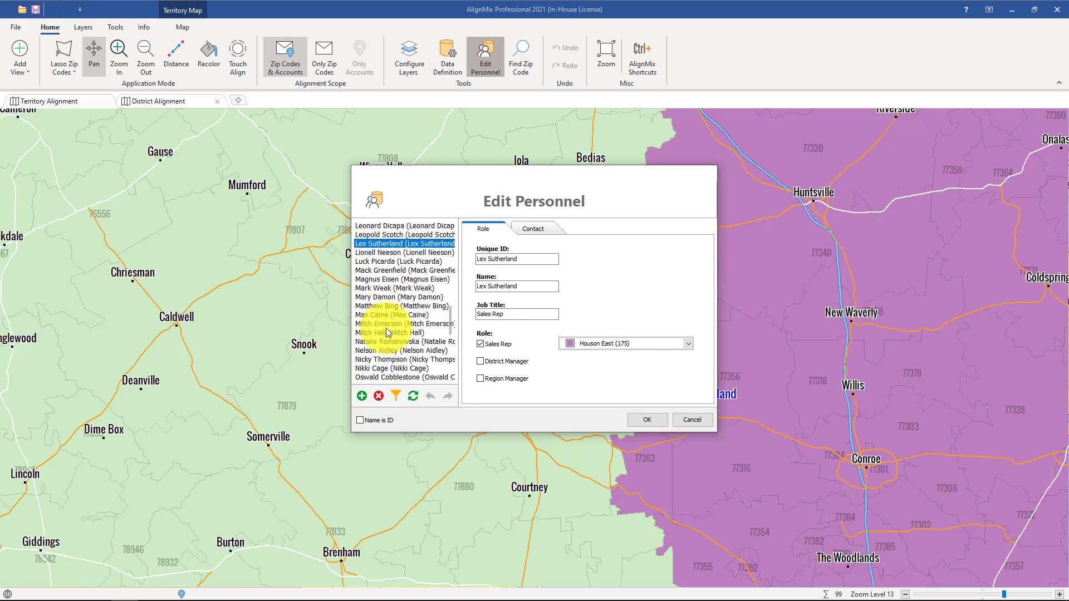
pyautogui.click(378, 396)
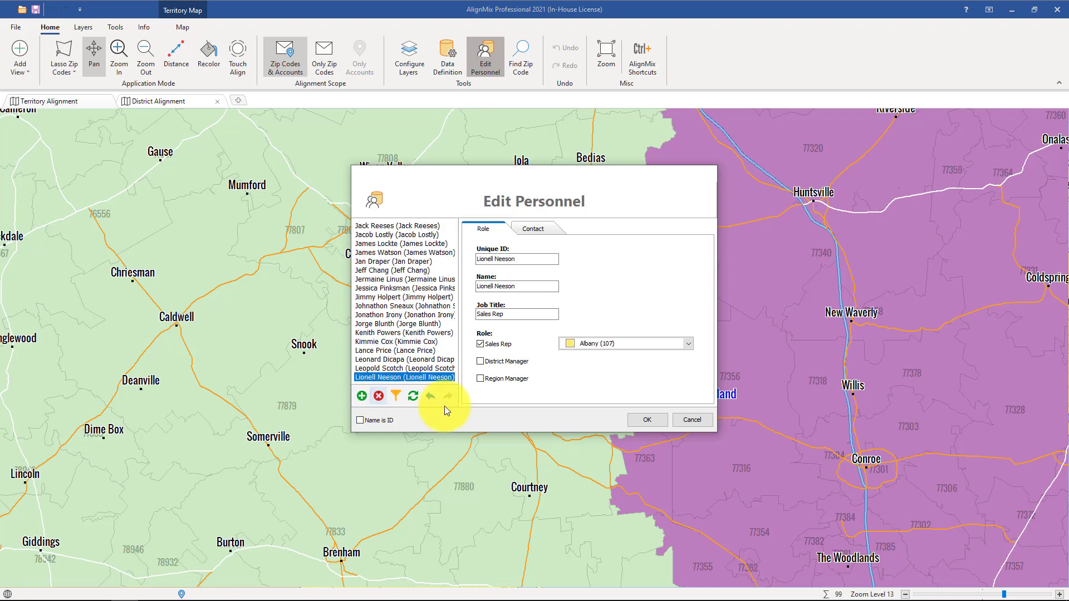
pyautogui.click(640, 419)
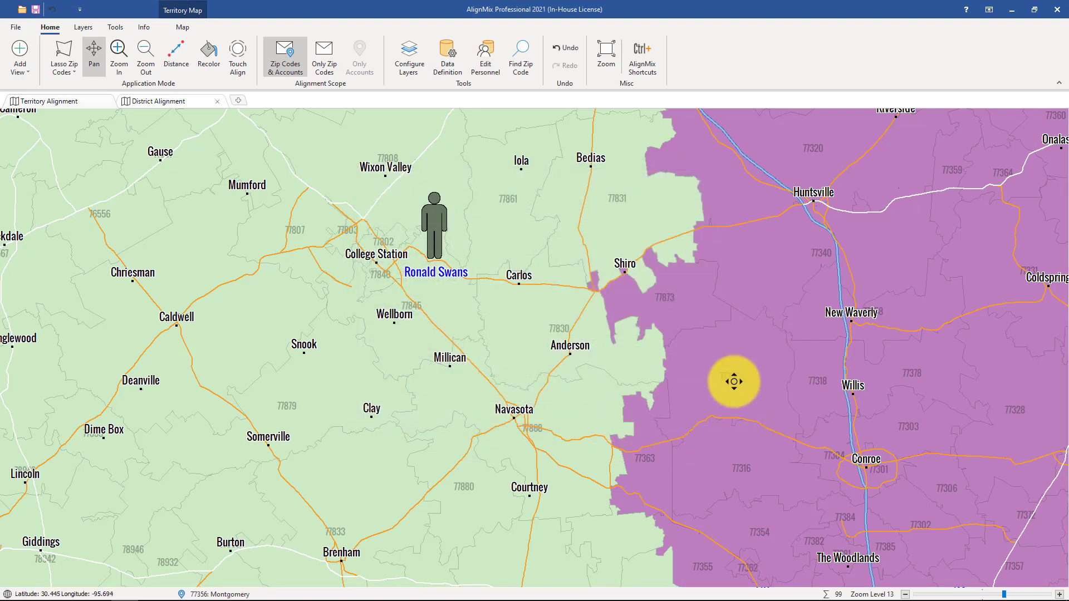
# Open the properties of territory 175 around Houston and review the sales reps available for assignment.
pyautogui.scroll(-1, 734, 382)
pyautogui.moveTo(878, 417); pyautogui.dragTo(709, 384)
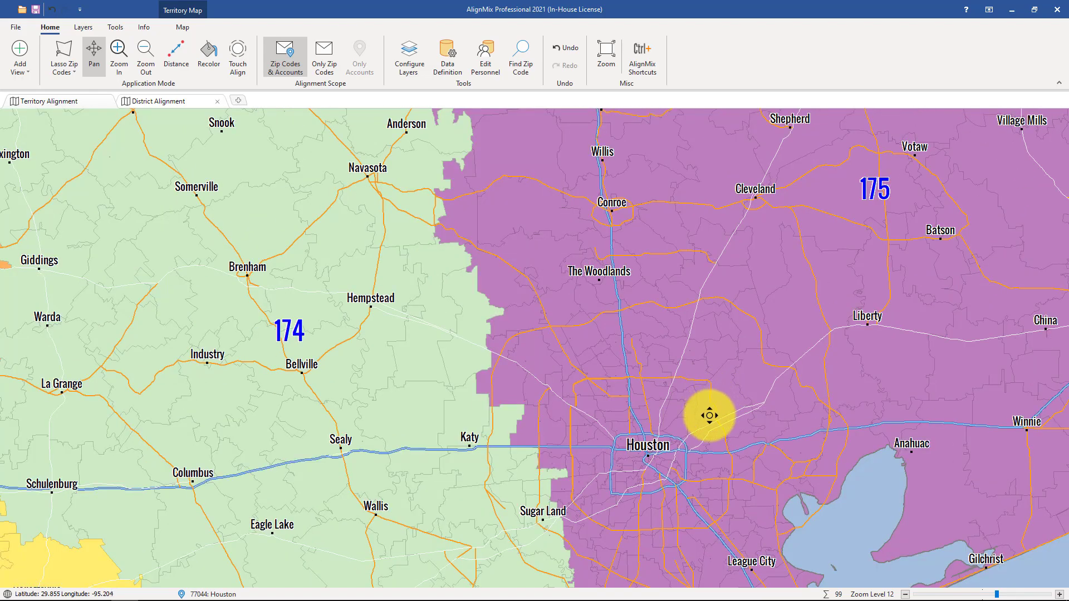
pyautogui.scroll(2, 687, 434)
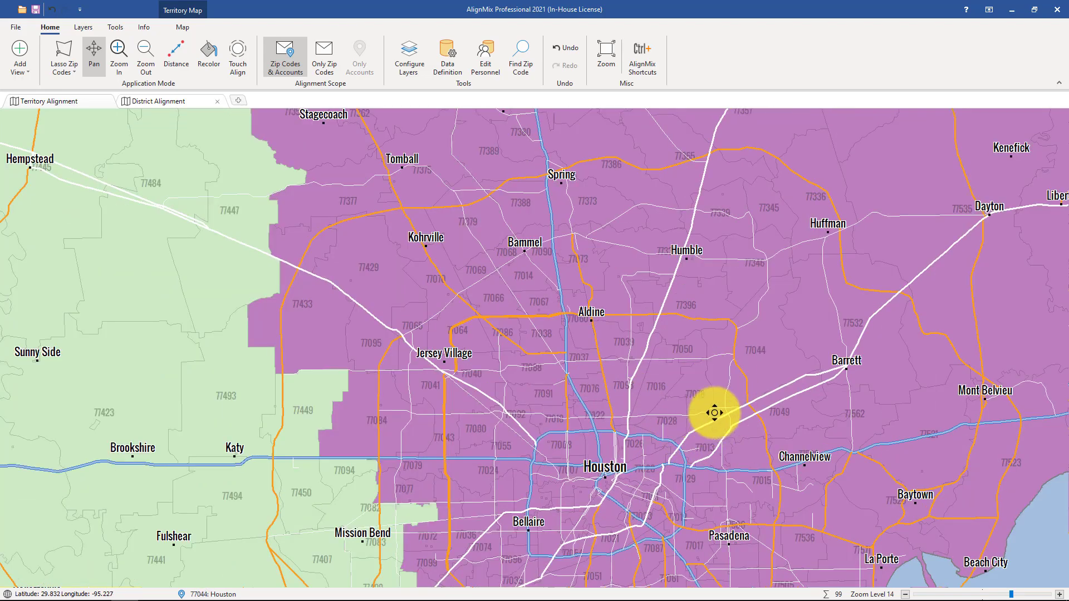
pyautogui.rightClick(559, 359)
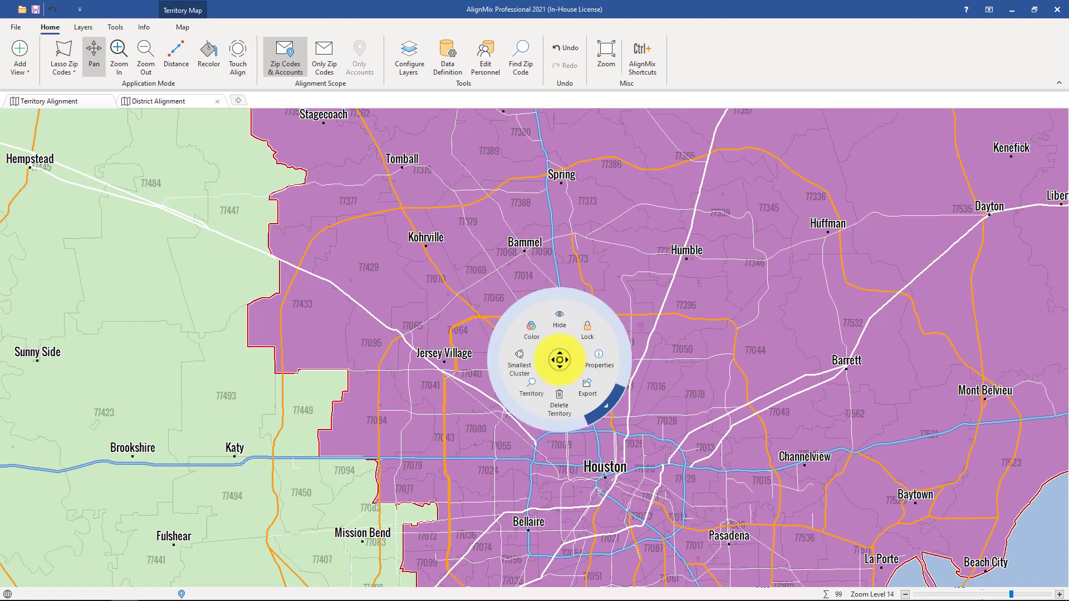
pyautogui.click(592, 358)
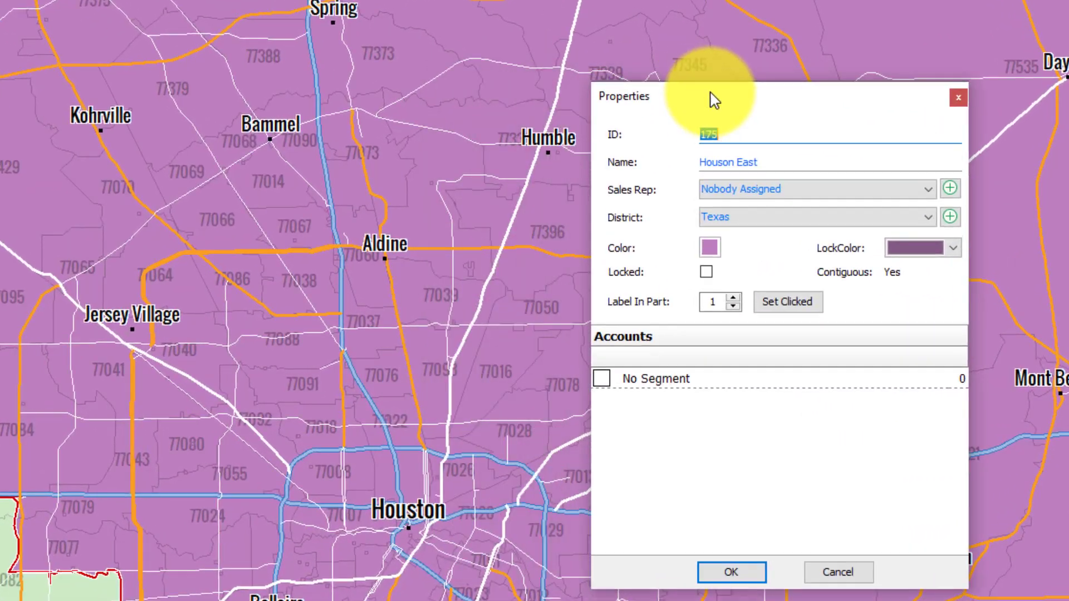
pyautogui.click(745, 190)
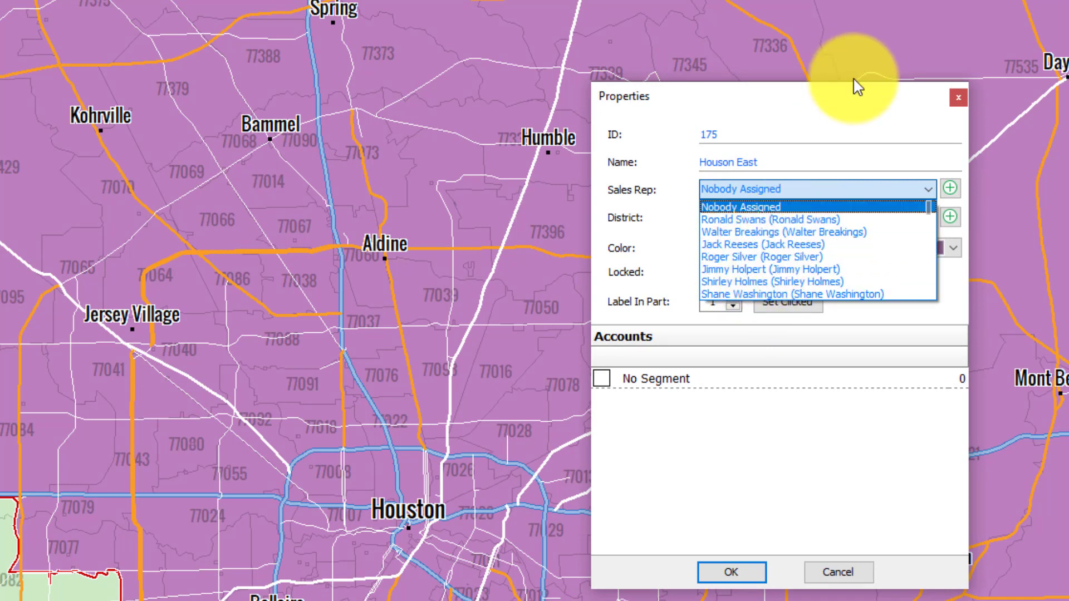
pyautogui.click(856, 96)
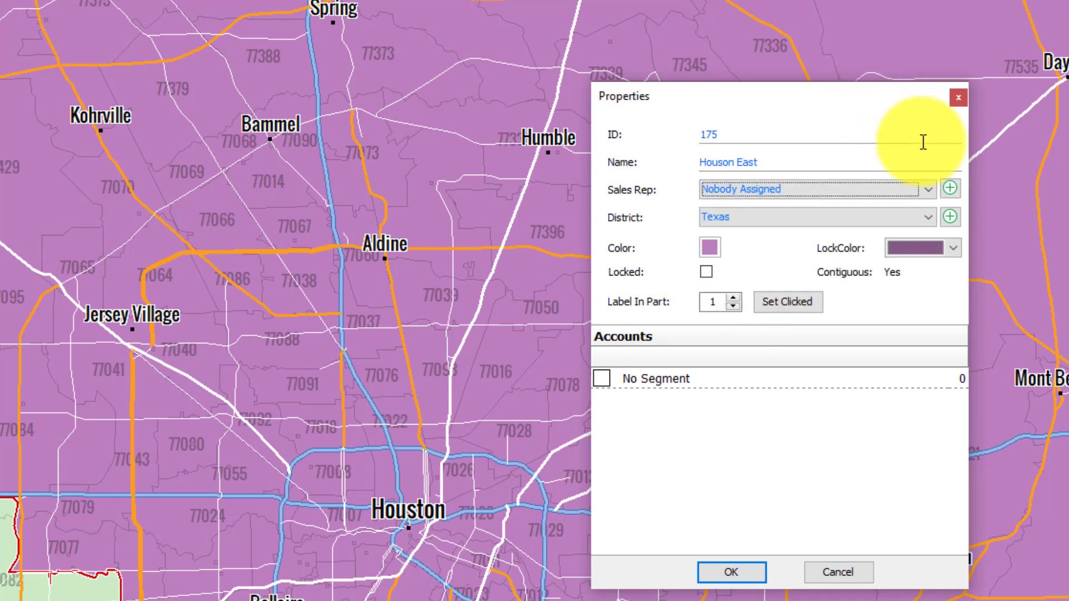
# Add a new male sales rep with an ID, a name and zip code 77050, and assign him to territory 175.
pyautogui.click(950, 189)
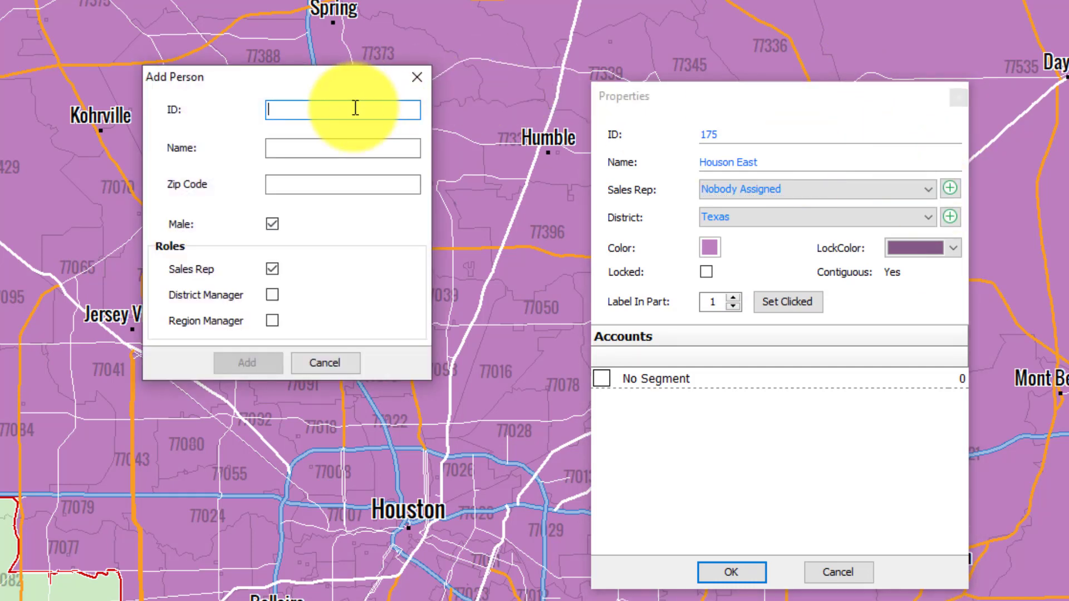
pyautogui.write('Joey')
pyautogui.press('Tab')
pyautogui.write('Joey')
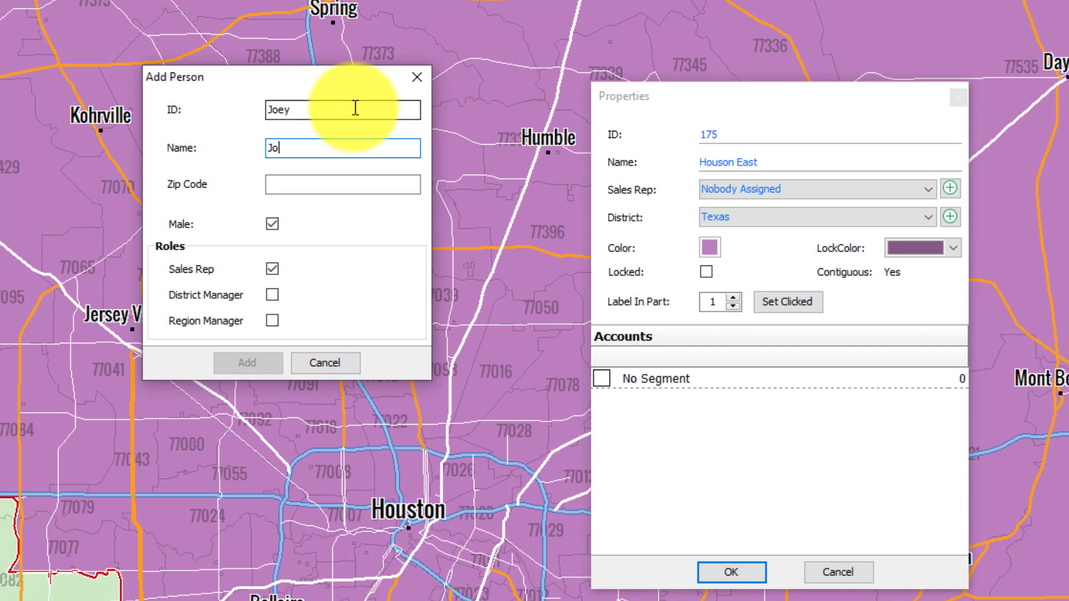
pyautogui.press('Tab')
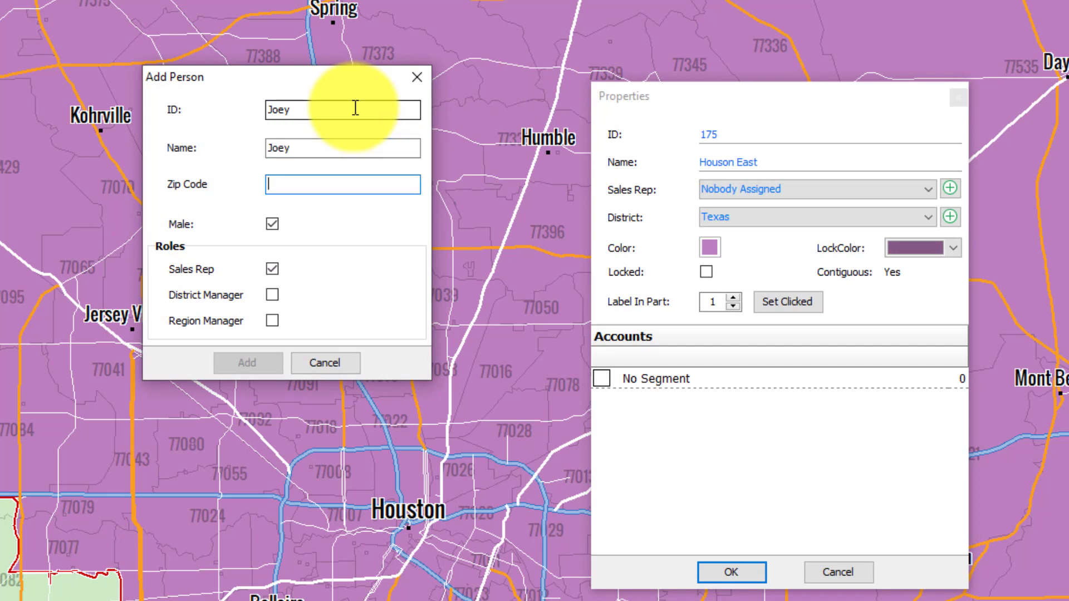
pyautogui.write('77050')
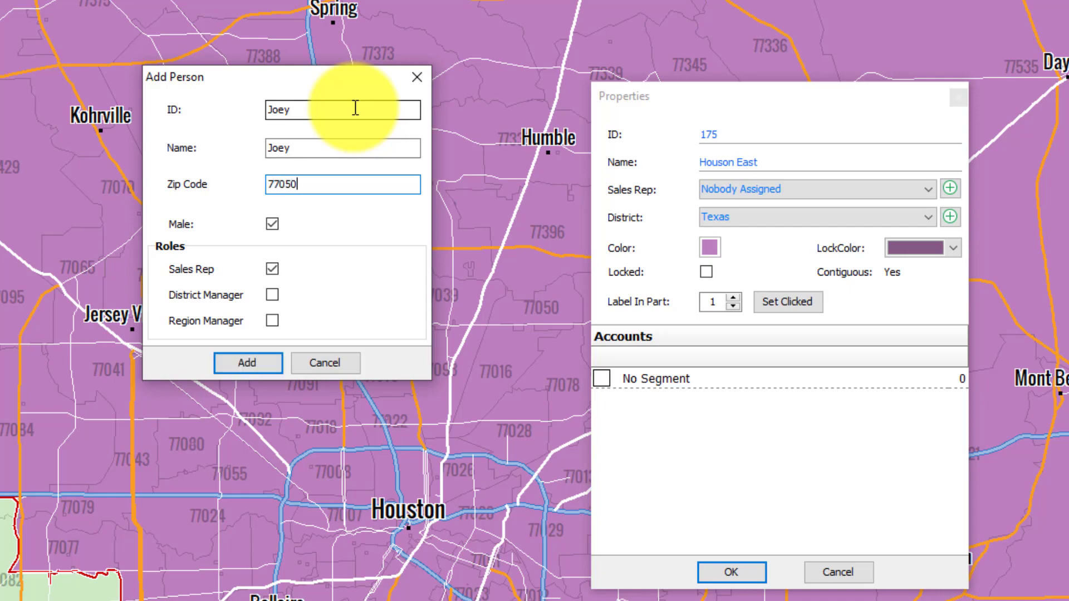
pyautogui.click(262, 366)
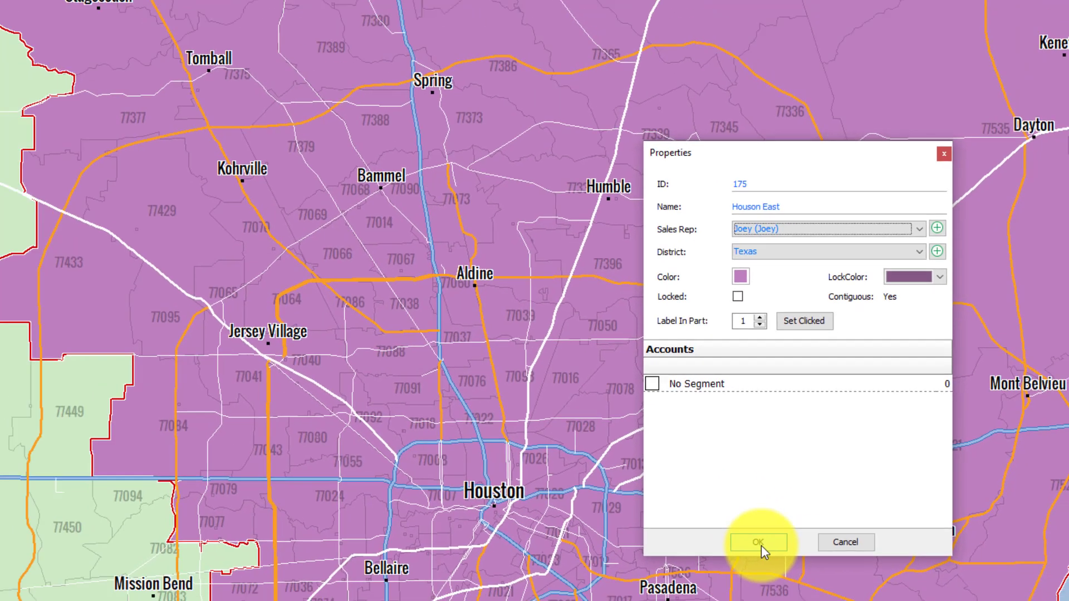
pyautogui.click(740, 572)
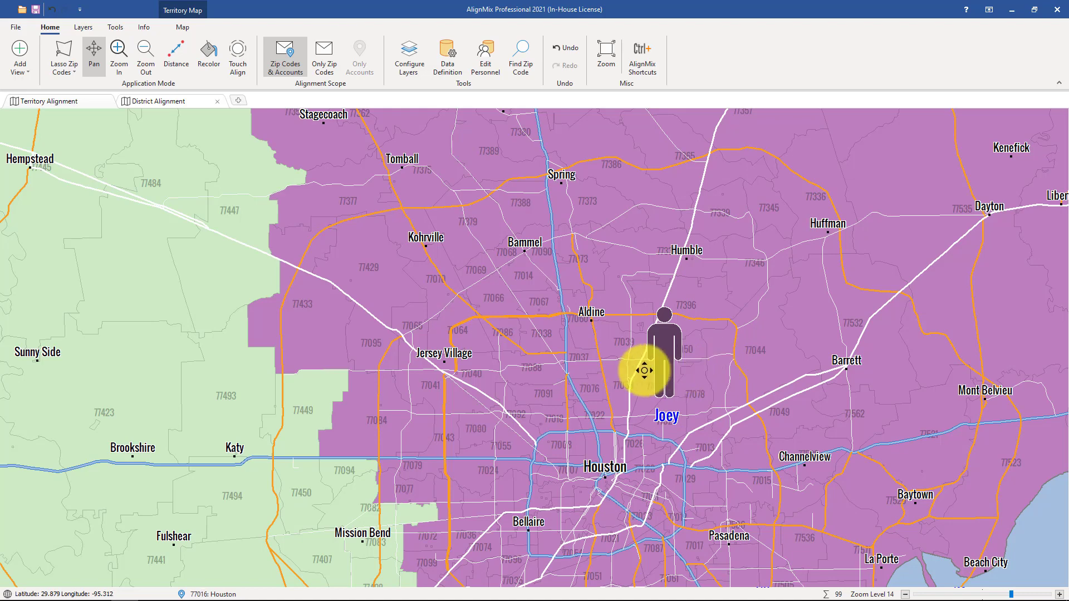
# Try the Ignore Gender option and view the male icon choices for the Sales Reps map layer, restoring gender-specific icons.
pyautogui.scroll(-2, 638, 368)
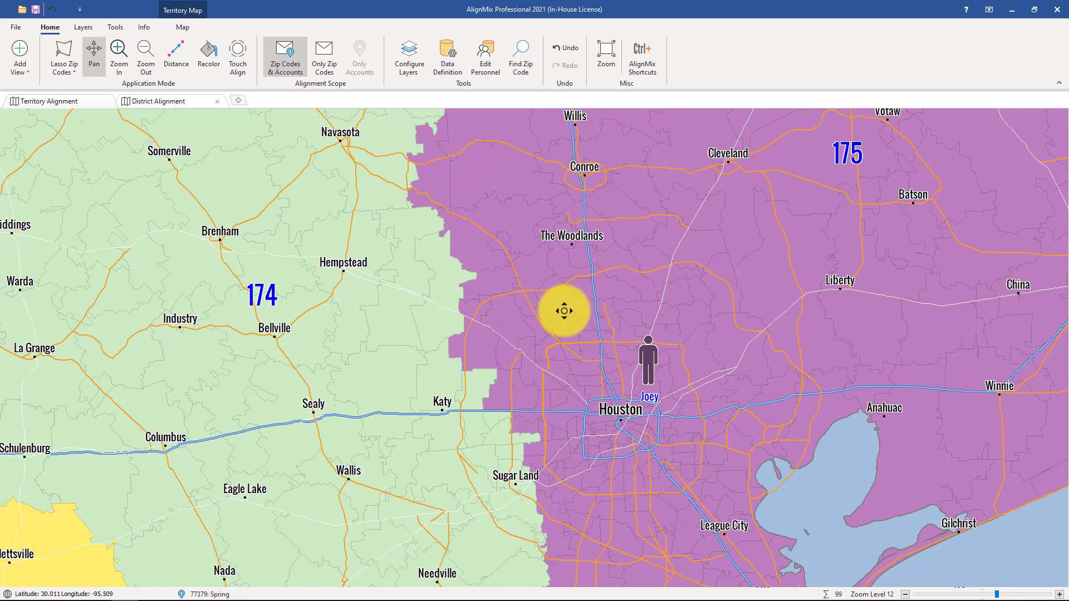
pyautogui.scroll(-1, 563, 311)
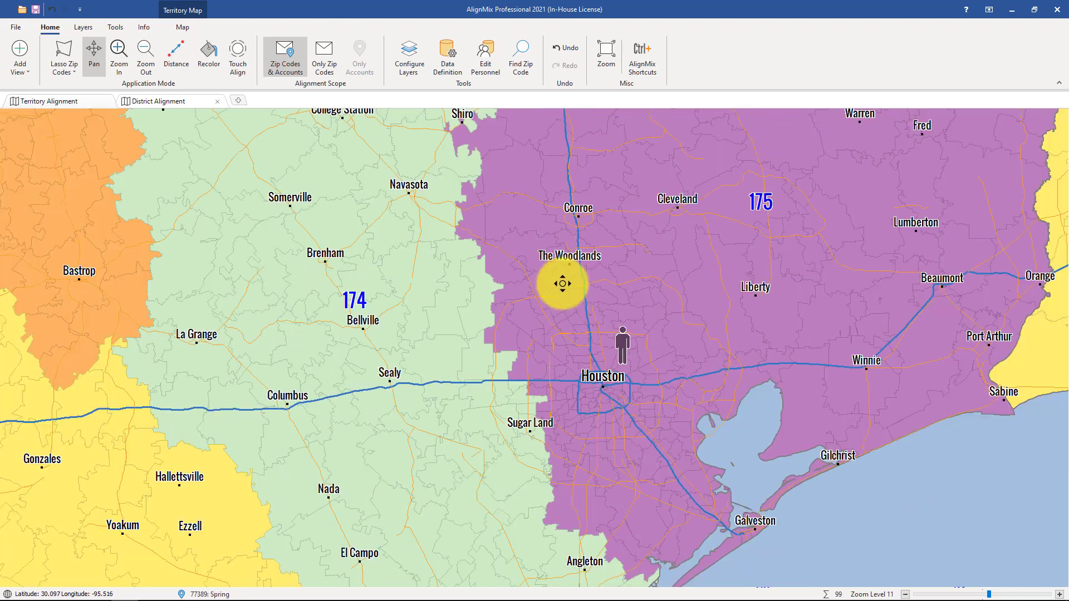
pyautogui.click(418, 58)
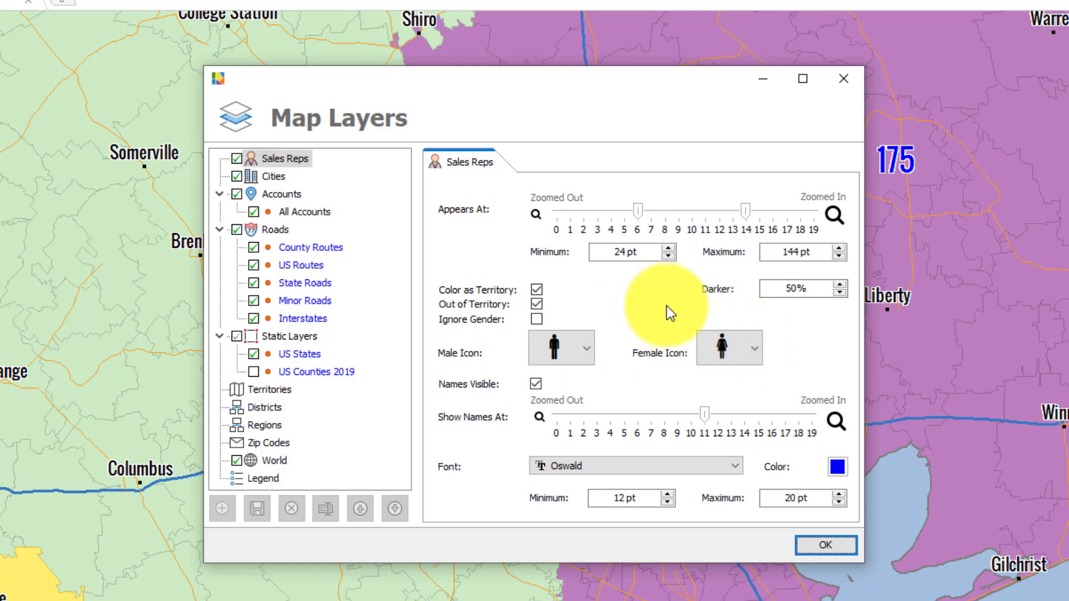
pyautogui.click(535, 321)
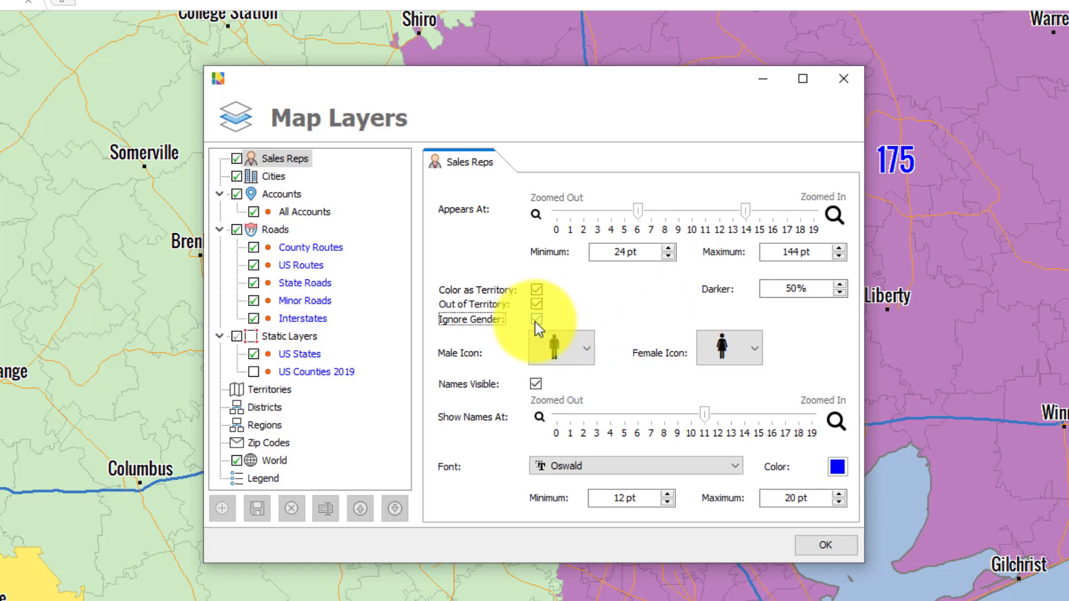
pyautogui.click(563, 353)
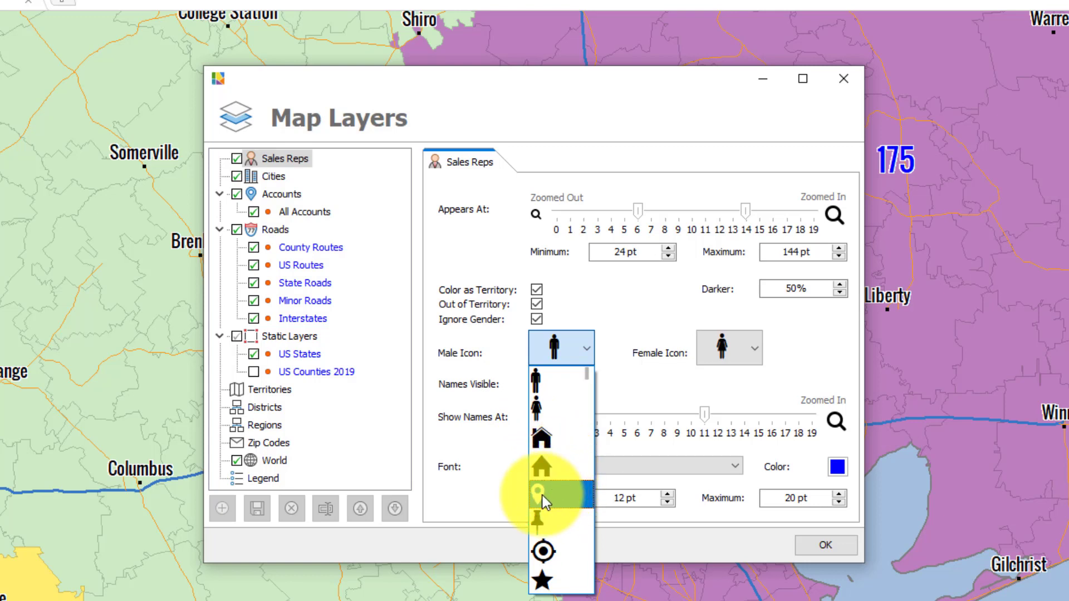
pyautogui.click(536, 380)
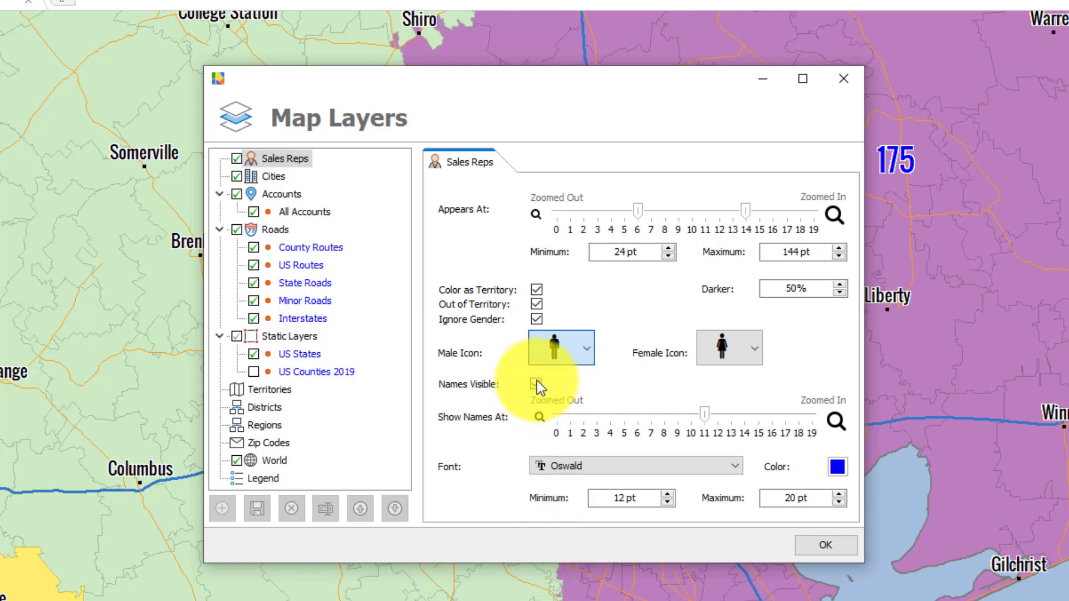
pyautogui.click(535, 318)
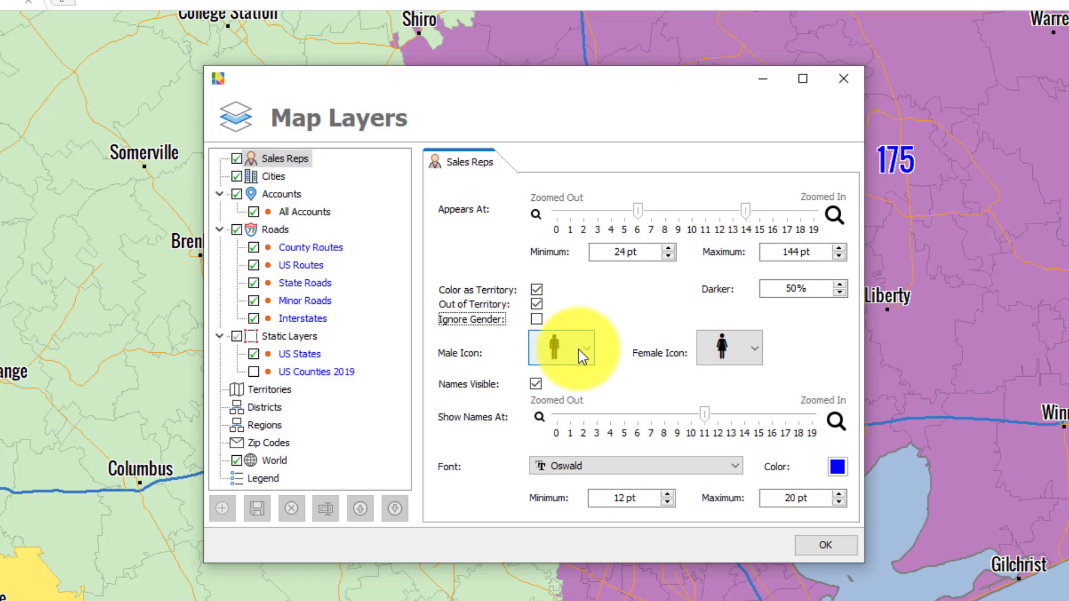
pyautogui.click(832, 548)
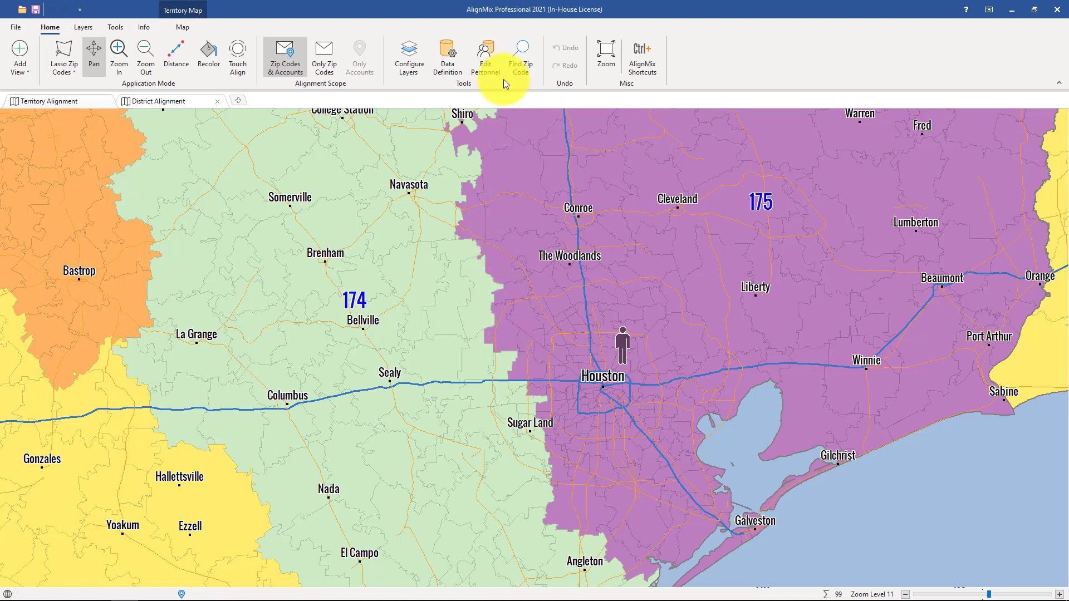
# Review the North West district manager's contact details, role and available districts in the personnel editor, keeping North West selected.
pyautogui.click(485, 55)
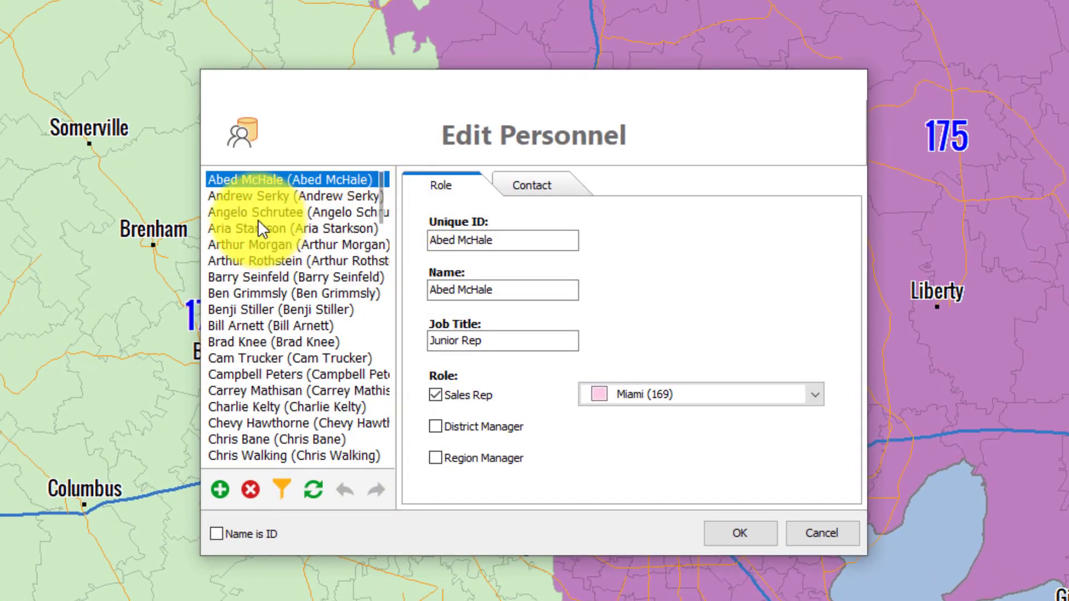
pyautogui.click(245, 228)
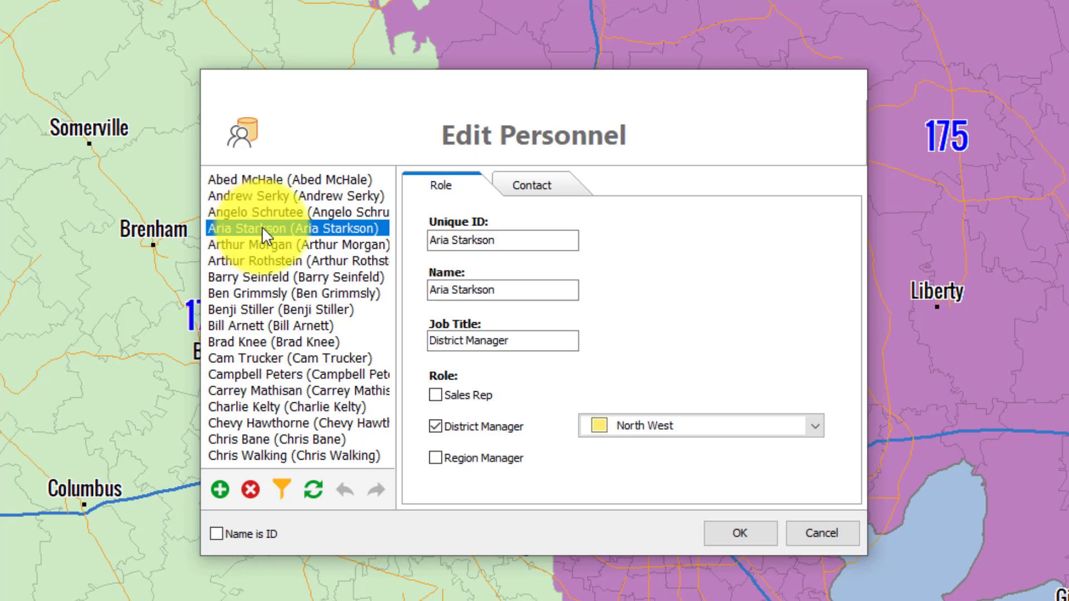
pyautogui.click(543, 187)
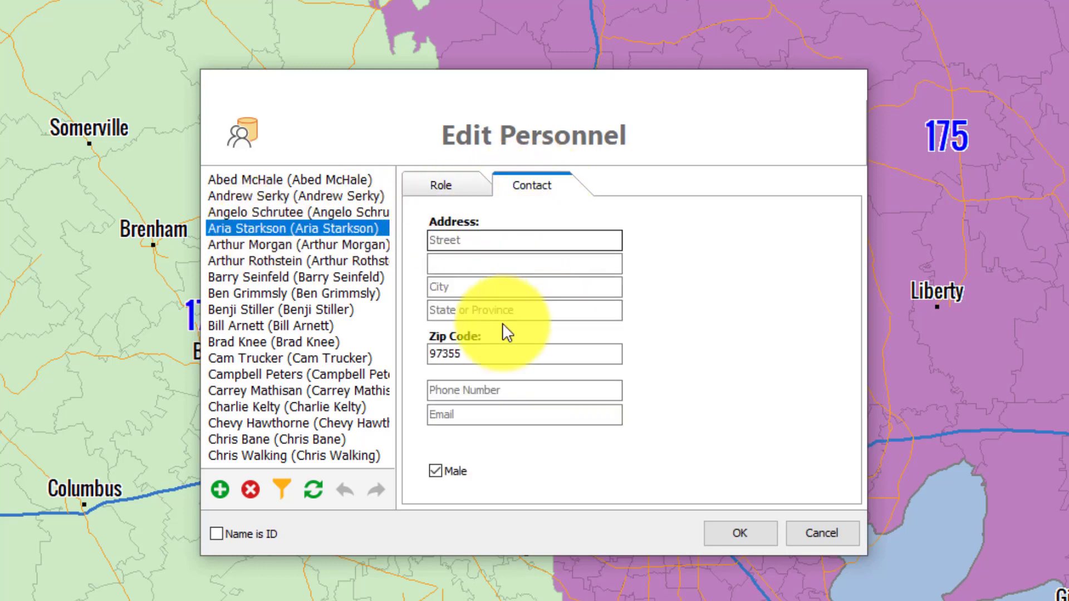
pyautogui.moveTo(490, 354); pyautogui.dragTo(408, 346)
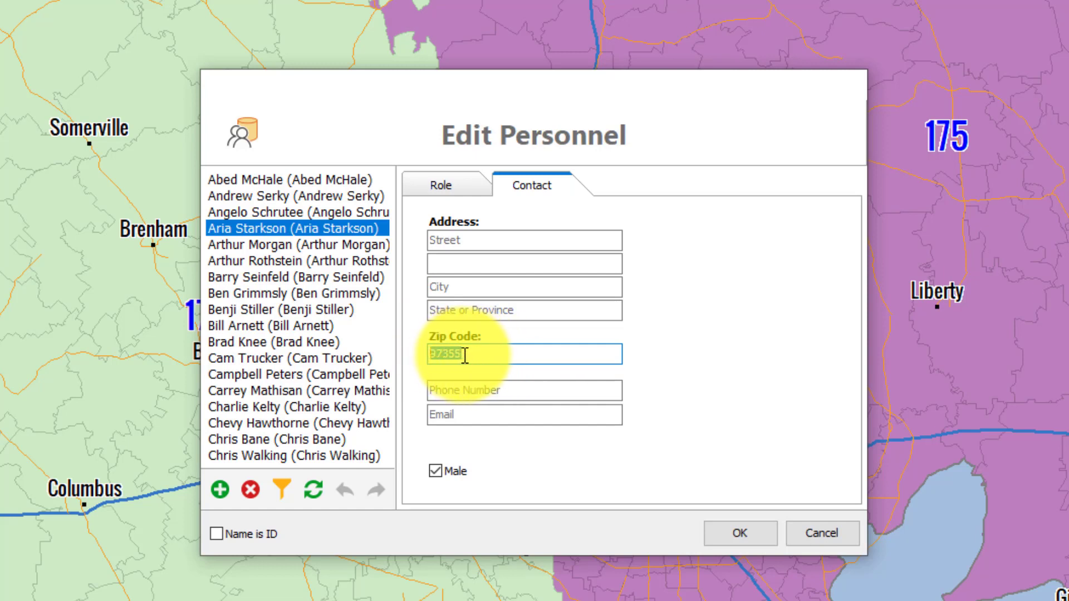
pyautogui.click(437, 187)
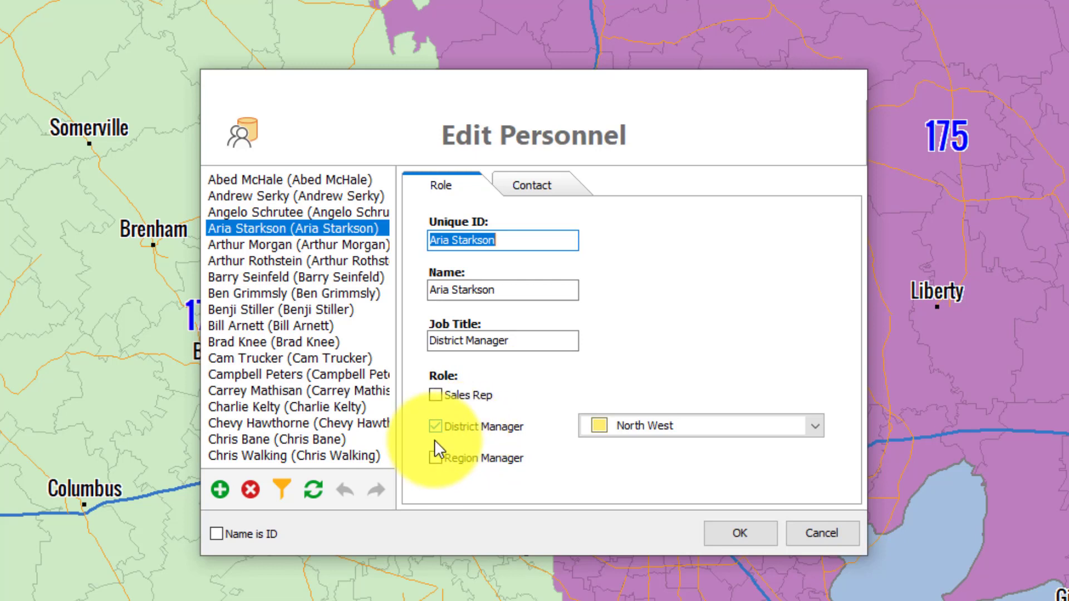
pyautogui.click(652, 426)
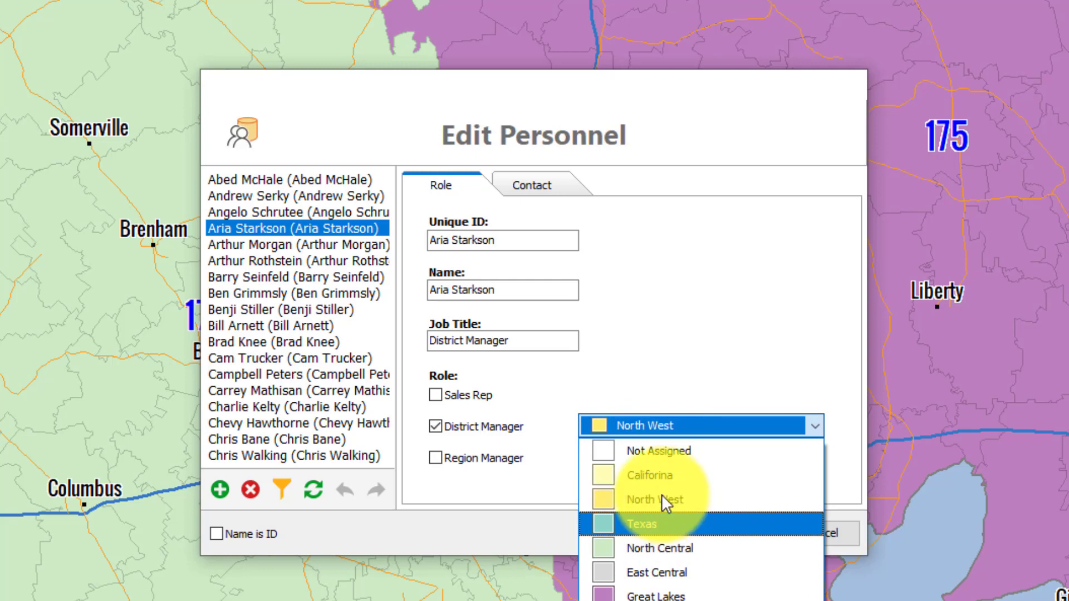
pyautogui.click(661, 497)
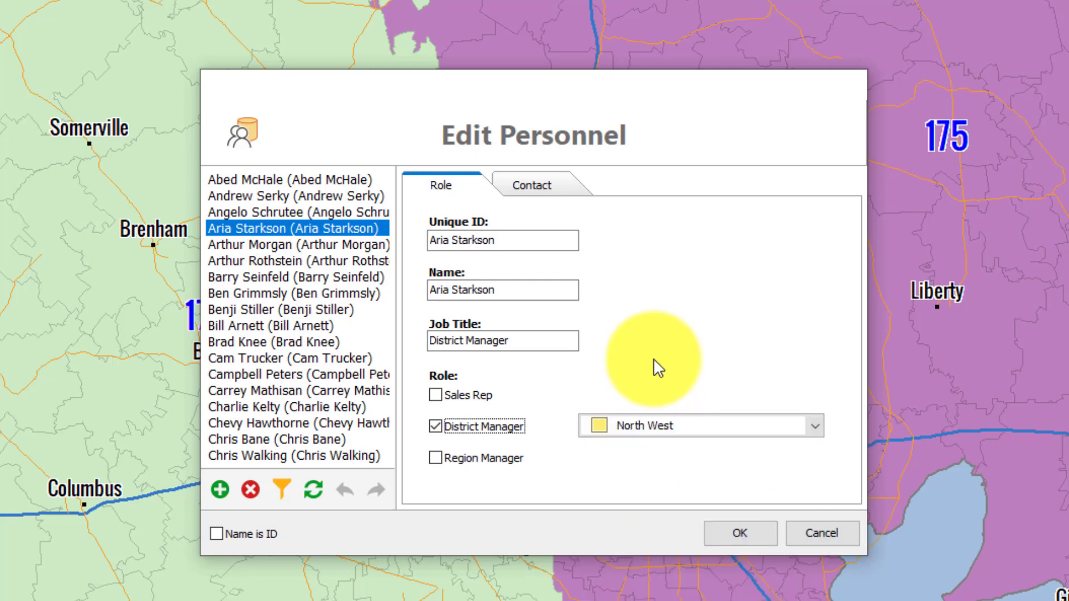
# Look over the territories that can be assigned to the Raleigh East (126) sales rep.
pyautogui.click(249, 309)
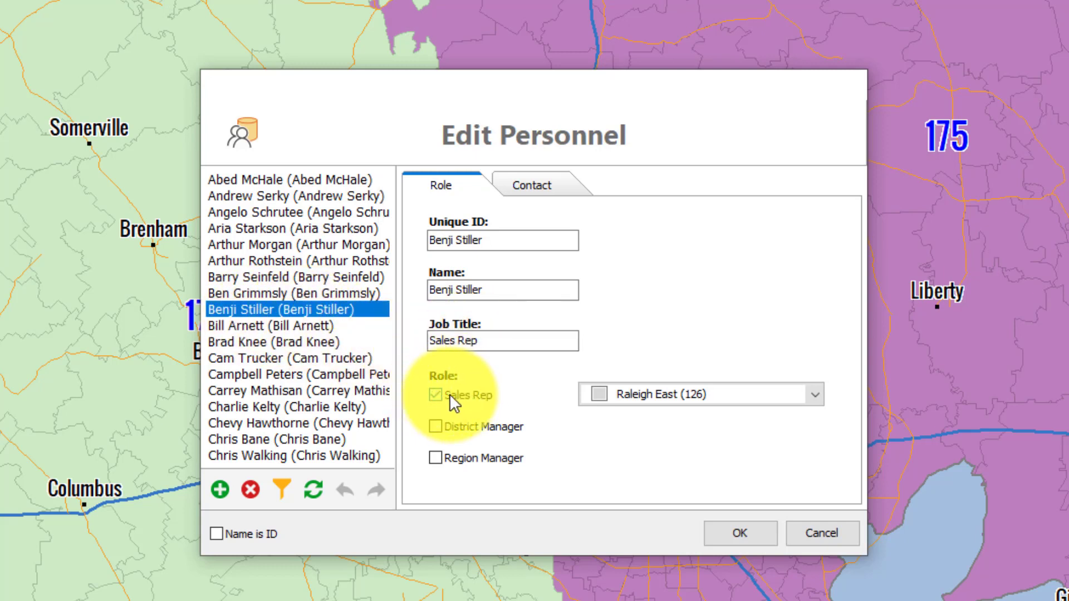
pyautogui.click(676, 393)
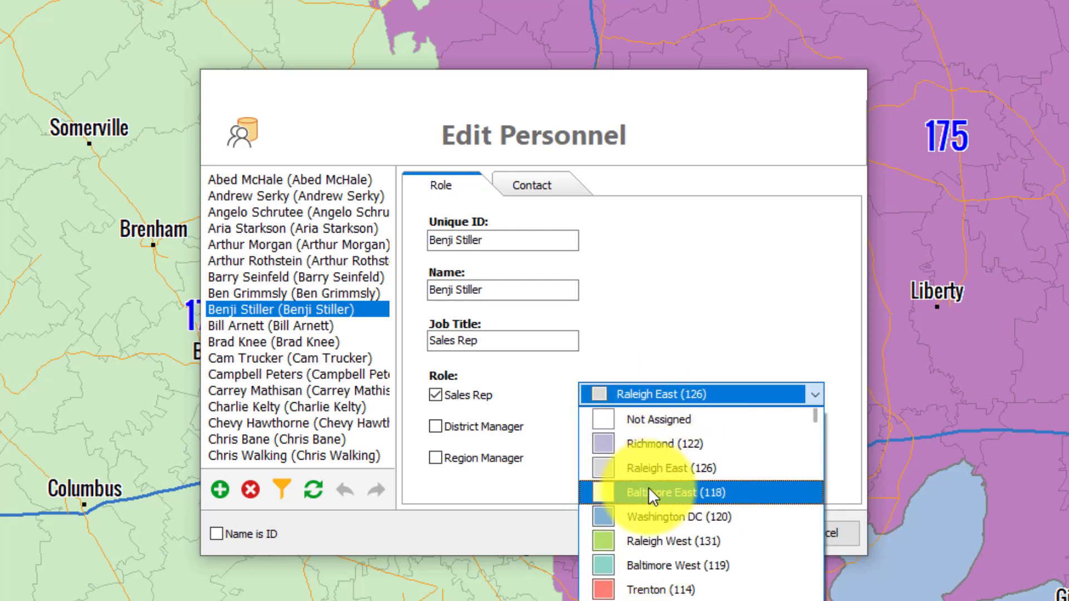
pyautogui.click(656, 339)
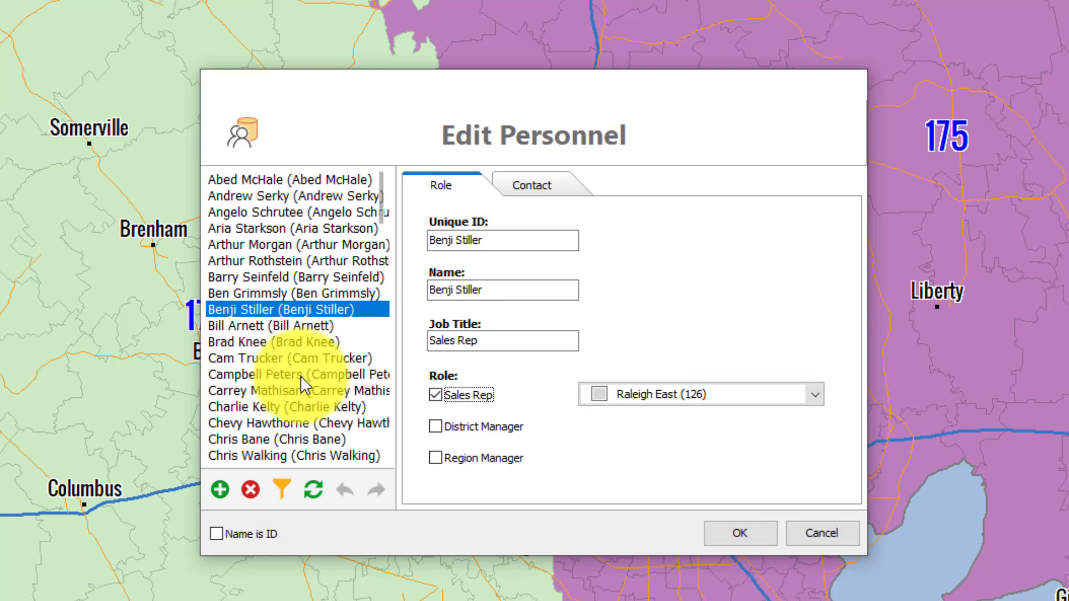
# Make the Little Rock (163) junior rep a District Manager instead of a Sales Rep, with no district assigned, and save the personnel changes.
pyautogui.click(268, 341)
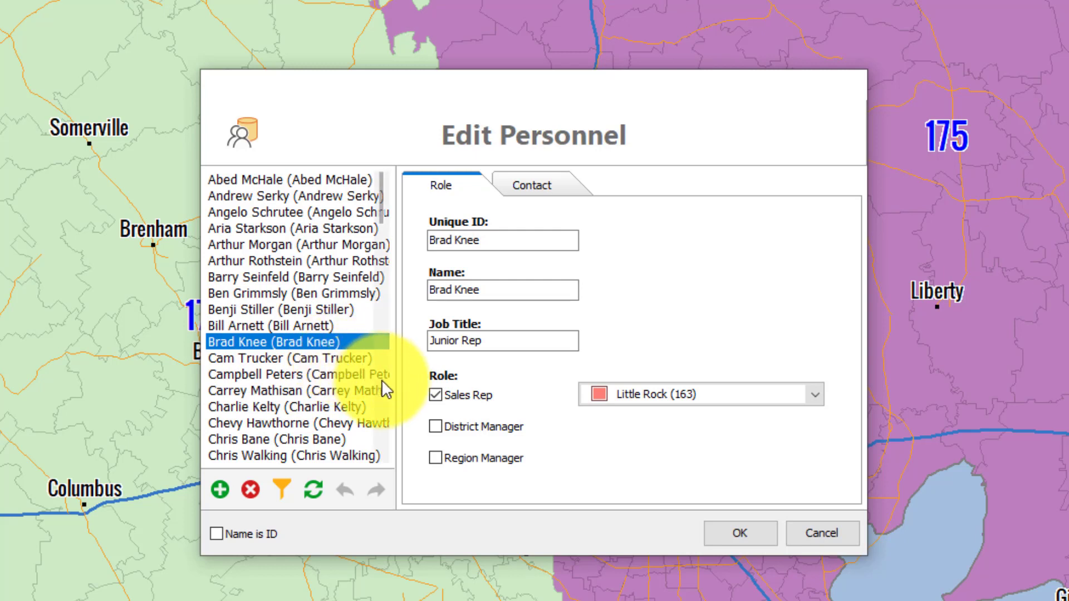
pyautogui.click(435, 395)
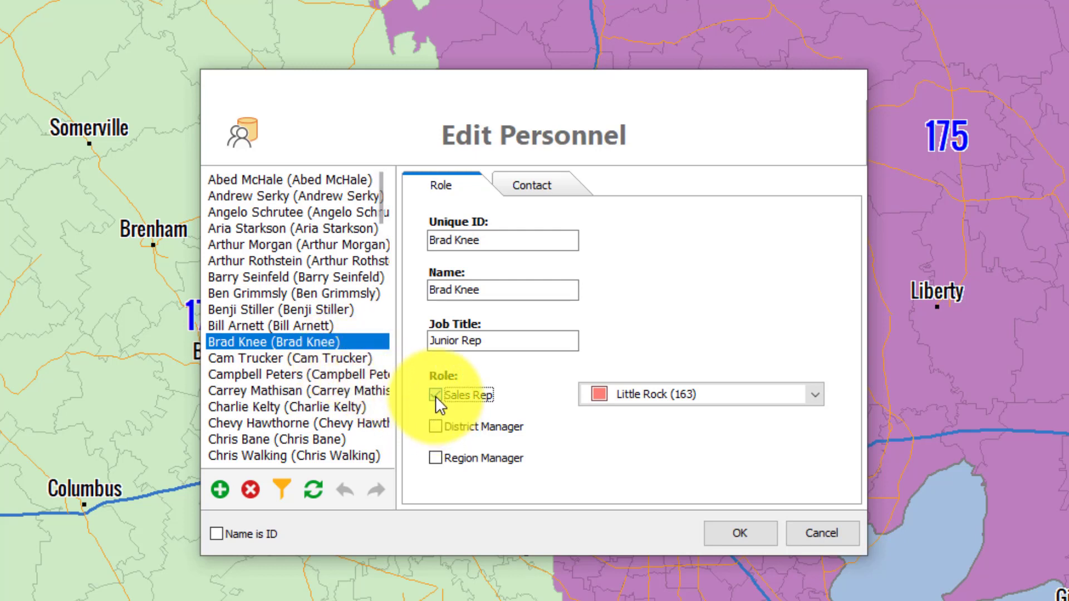
pyautogui.click(433, 431)
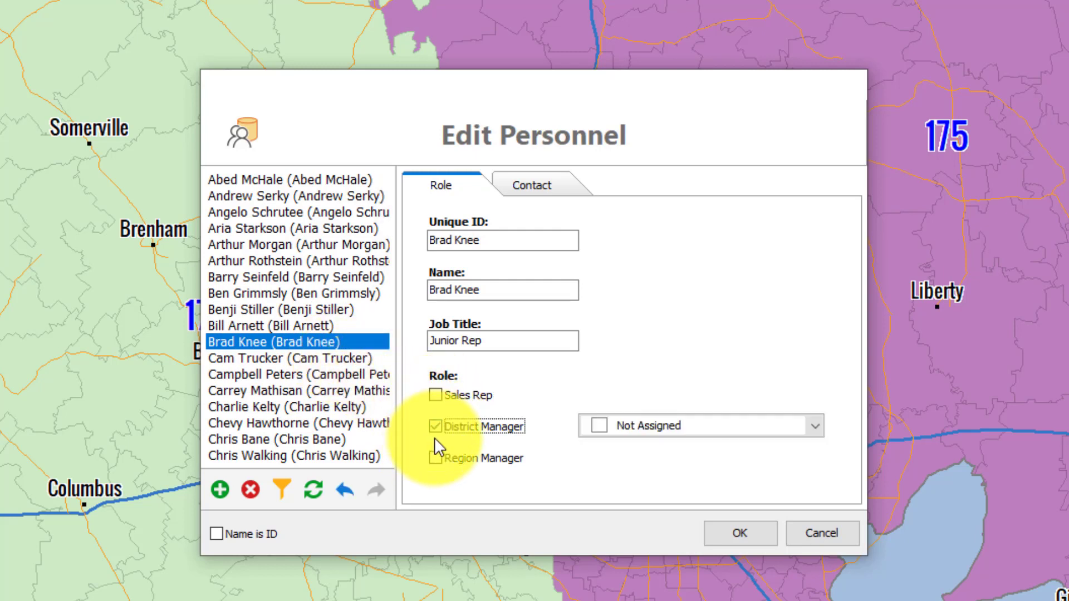
pyautogui.click(660, 435)
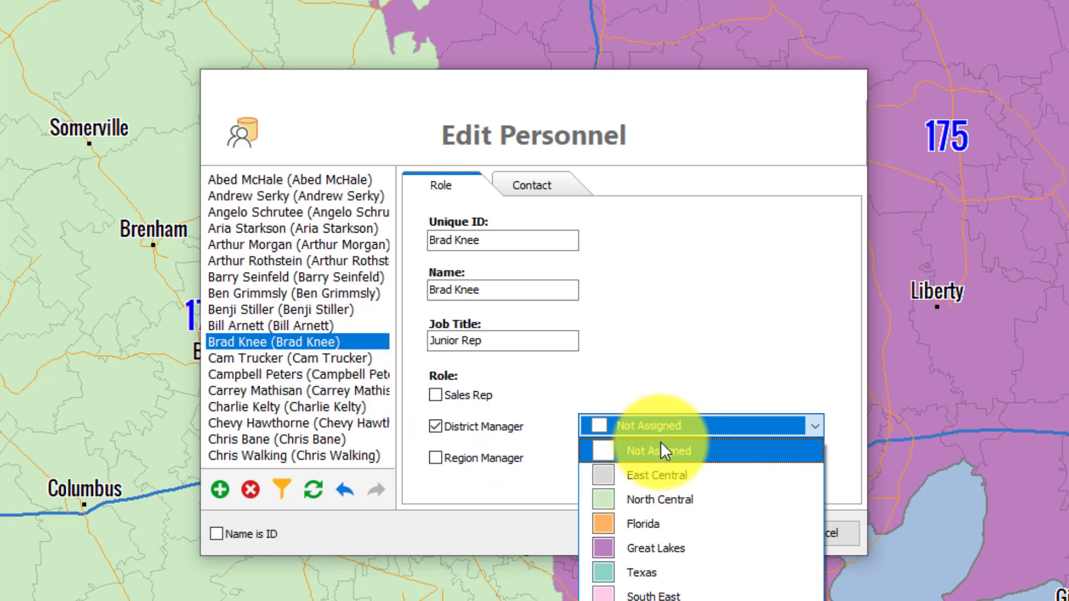
pyautogui.click(712, 499)
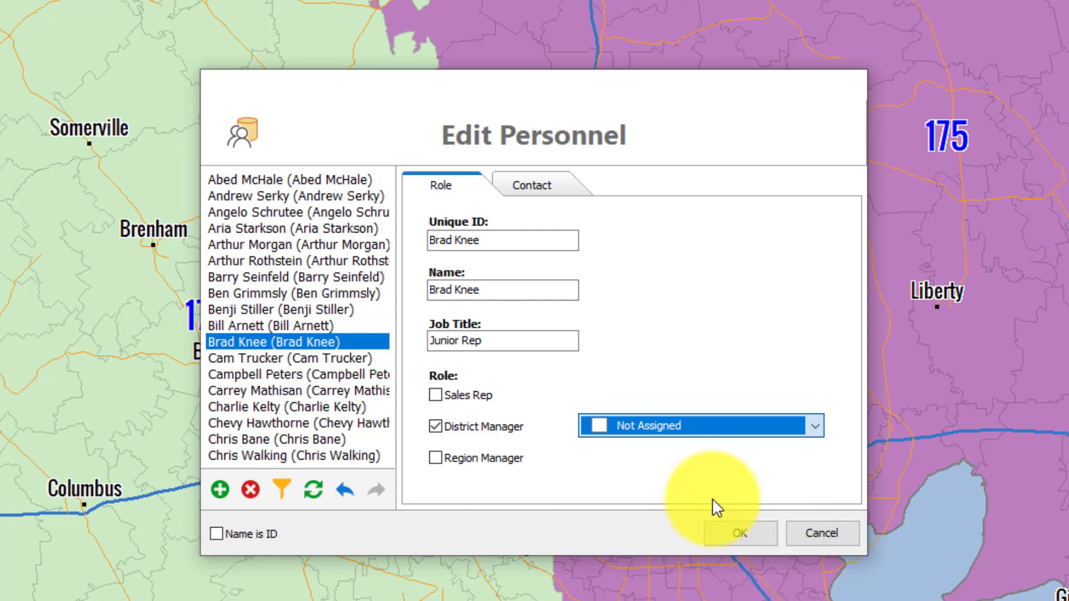
pyautogui.click(744, 519)
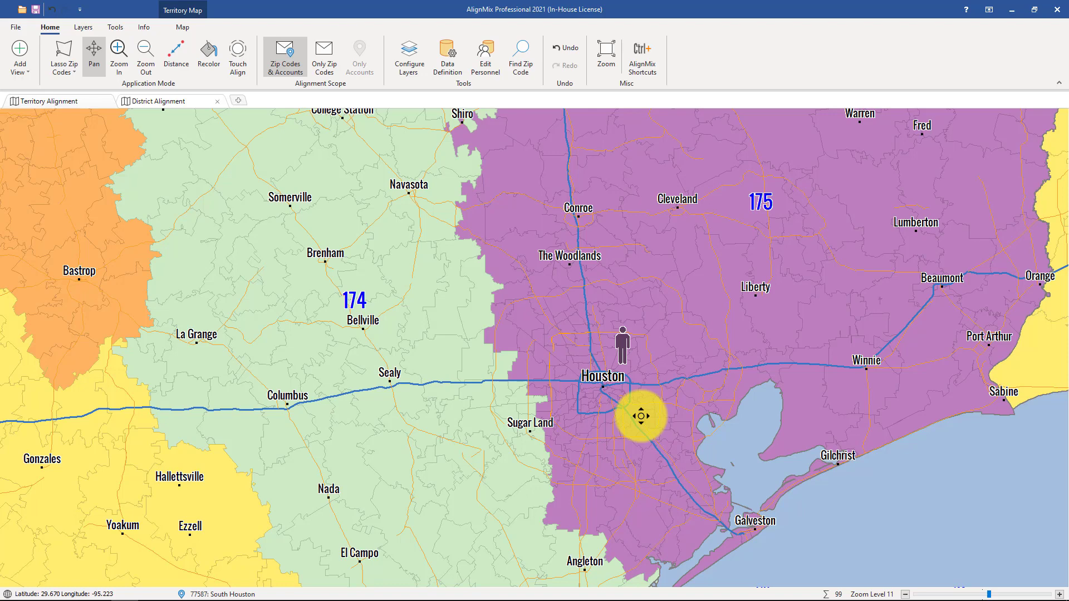
# Switch to the District Alignment view and show the sales reps on the district map.
pyautogui.click(168, 102)
pyautogui.scroll(-4, 286, 198)
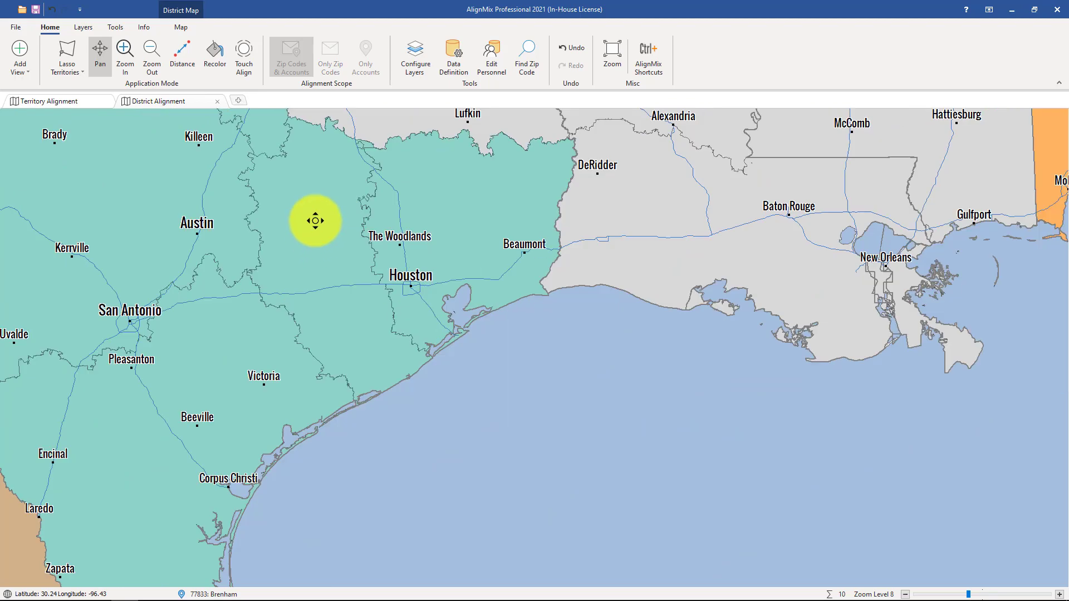
pyautogui.click(83, 27)
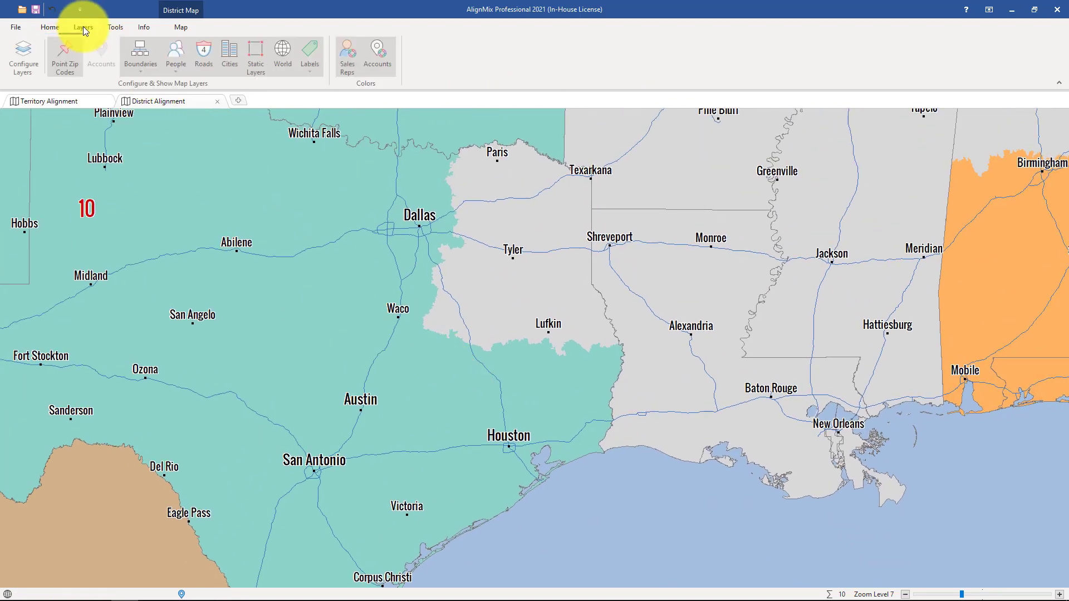
pyautogui.click(182, 72)
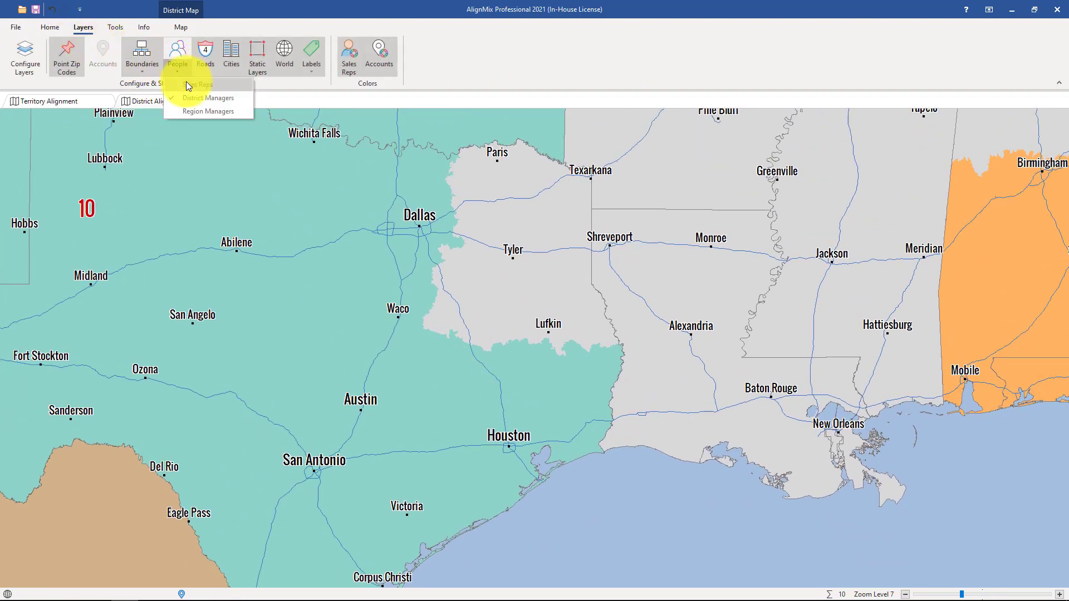
pyautogui.click(190, 88)
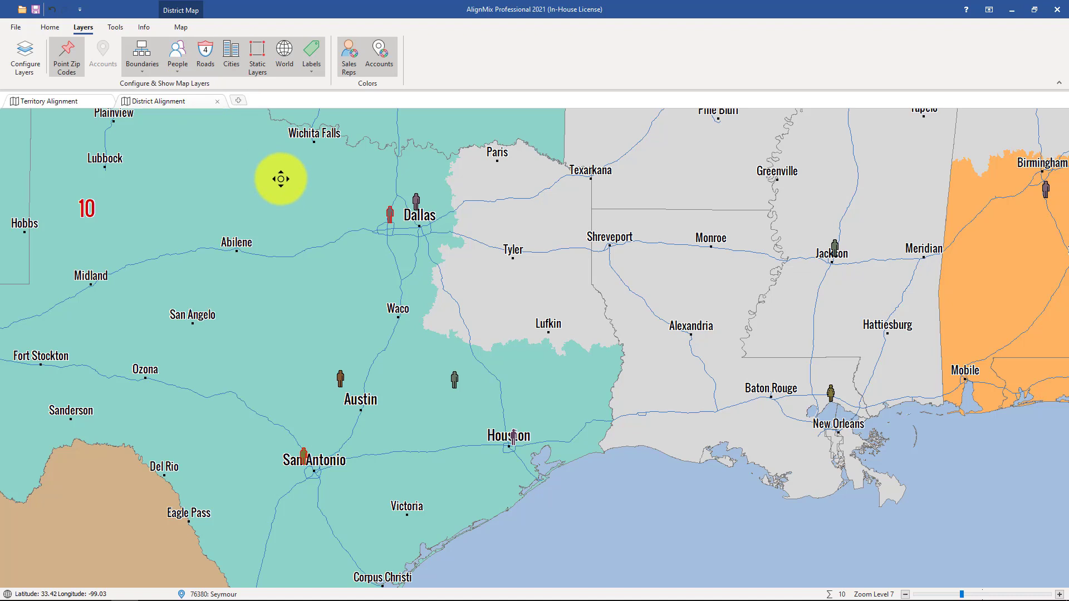